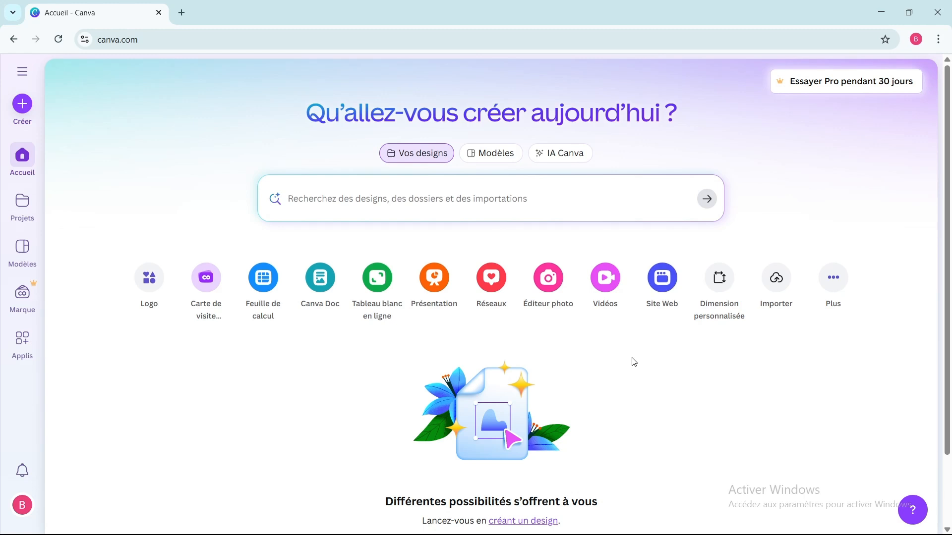
Step: Search the templates for "moodbaord" and browse the resulting designs
left_click(309, 203)
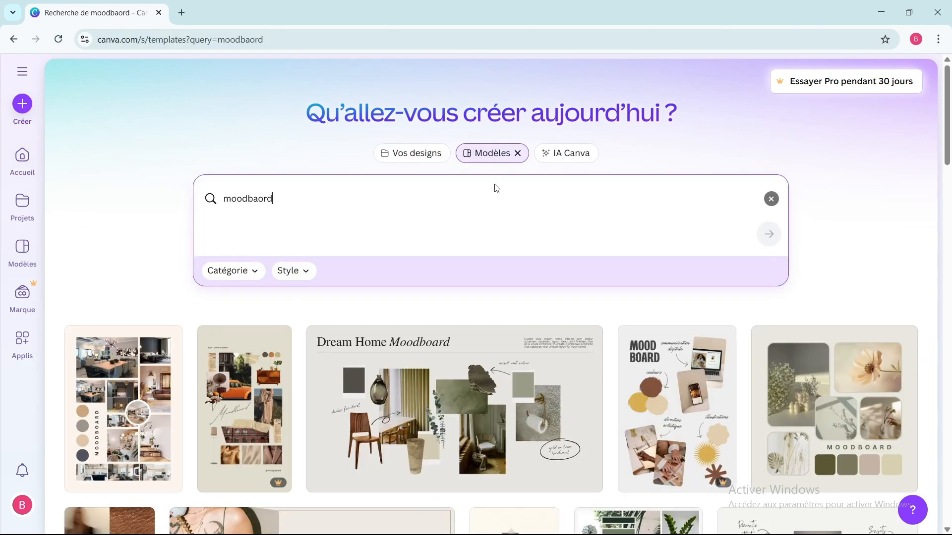
scroll(473, 401, "down", 4)
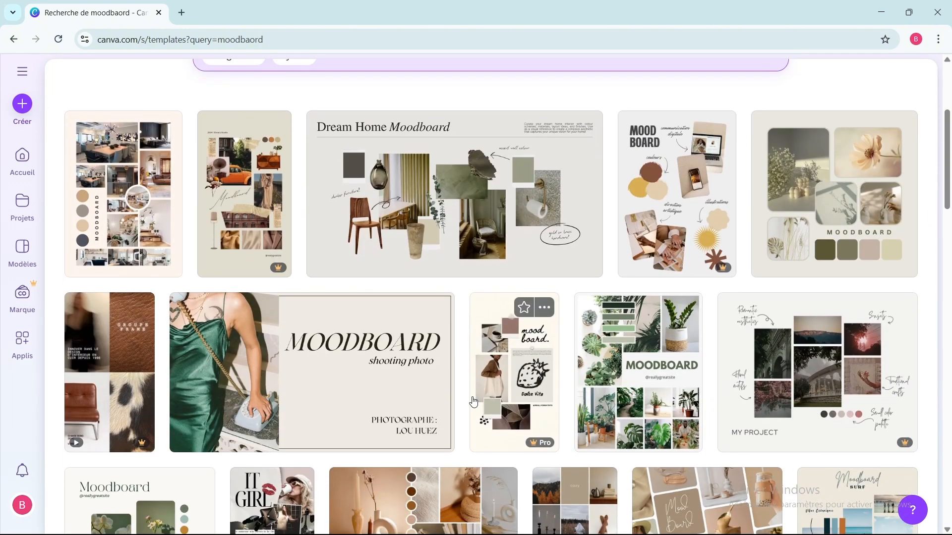
scroll(473, 402, "down", 2)
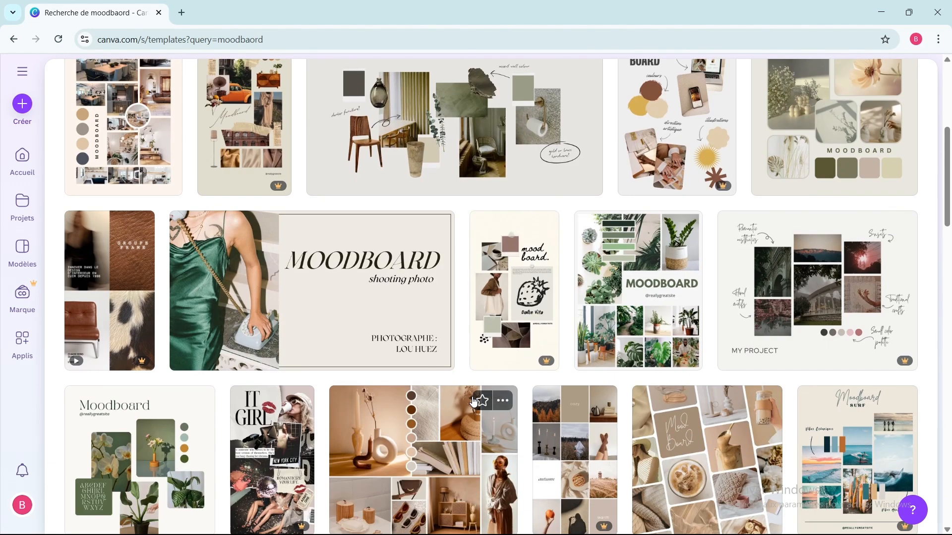
scroll(473, 401, "down", 3)
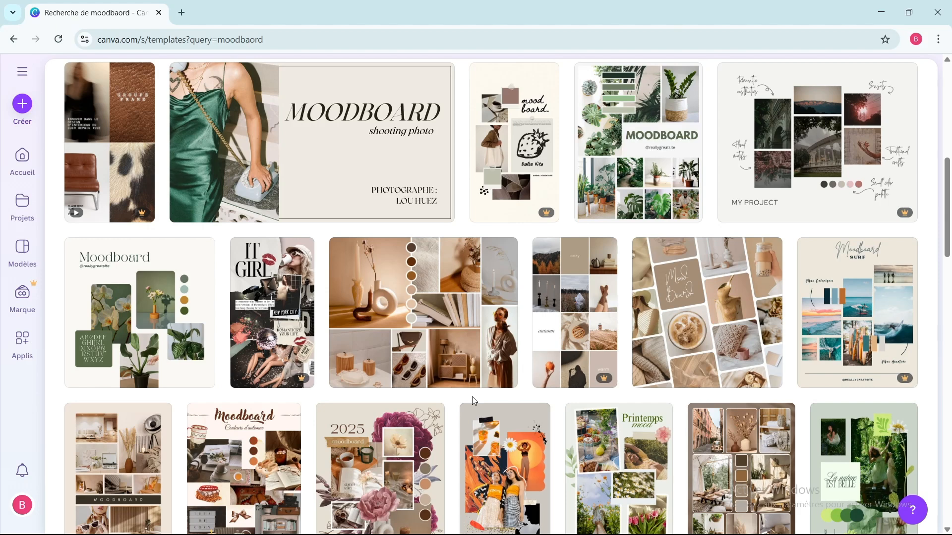
scroll(471, 396, "down", 1)
scroll(332, 310, "up", 6)
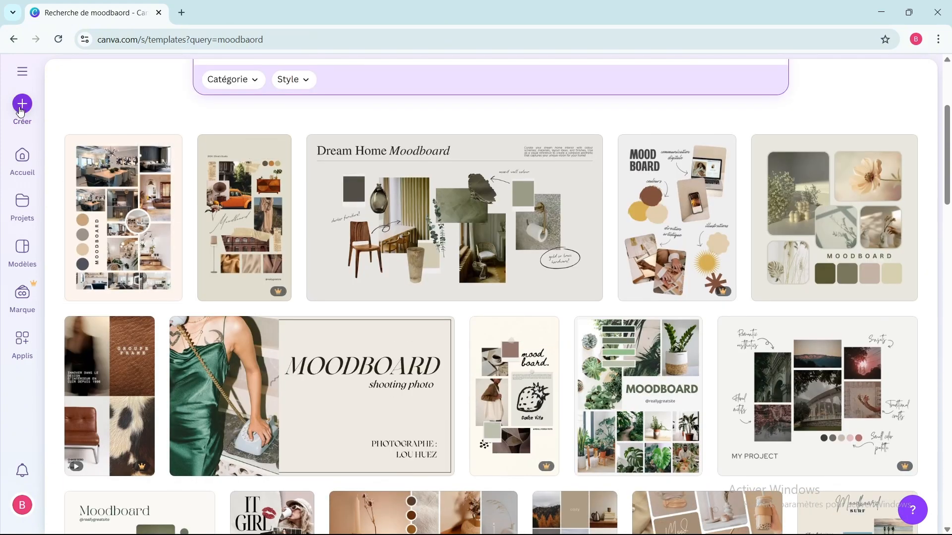
Step: Open the green-grey "Post Instagram MoodBoard moderne collage photos vert gris" template for customization
left_click(22, 113)
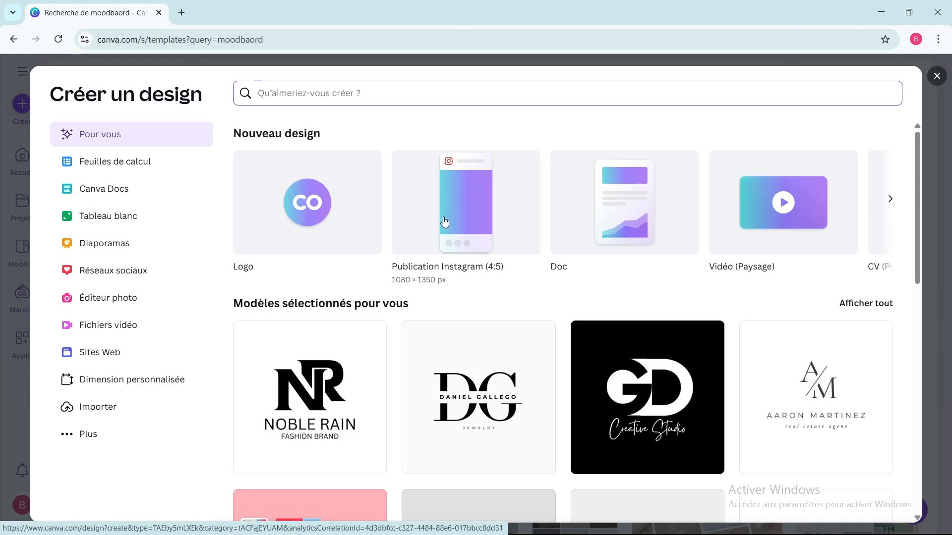
left_click(17, 70)
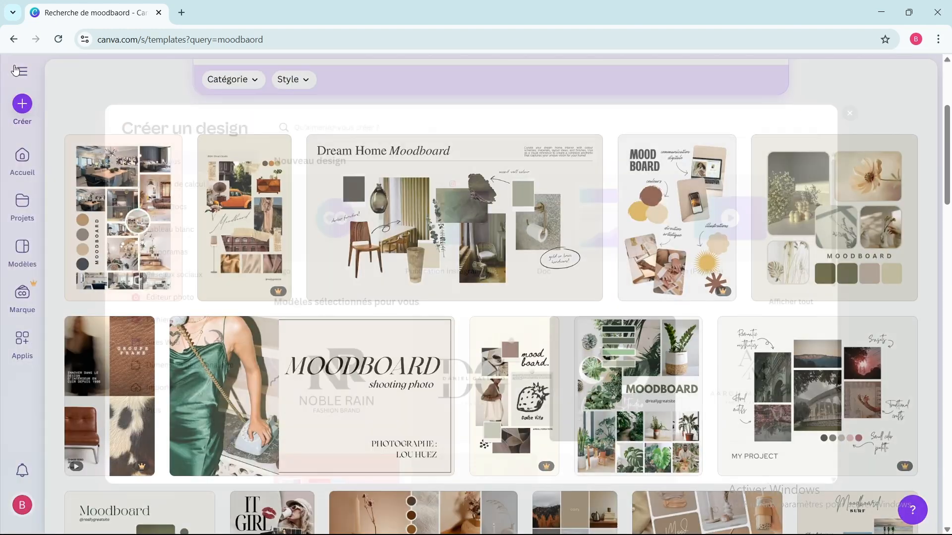
scroll(530, 263, "down", 6)
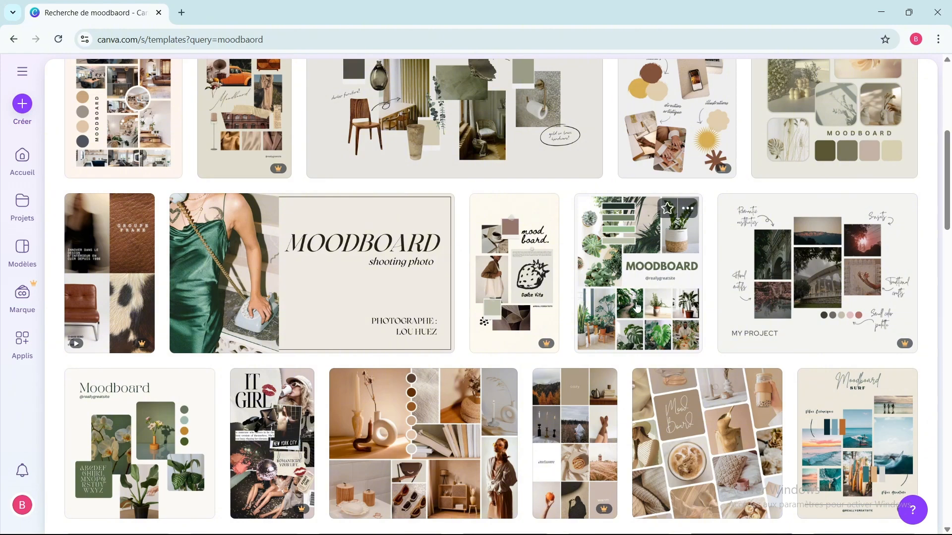
left_click(637, 307)
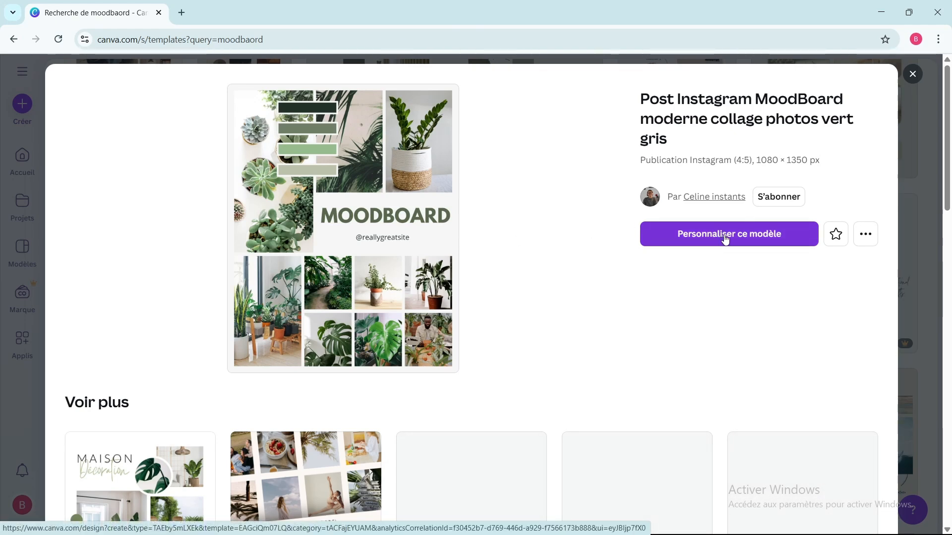
left_click(725, 240)
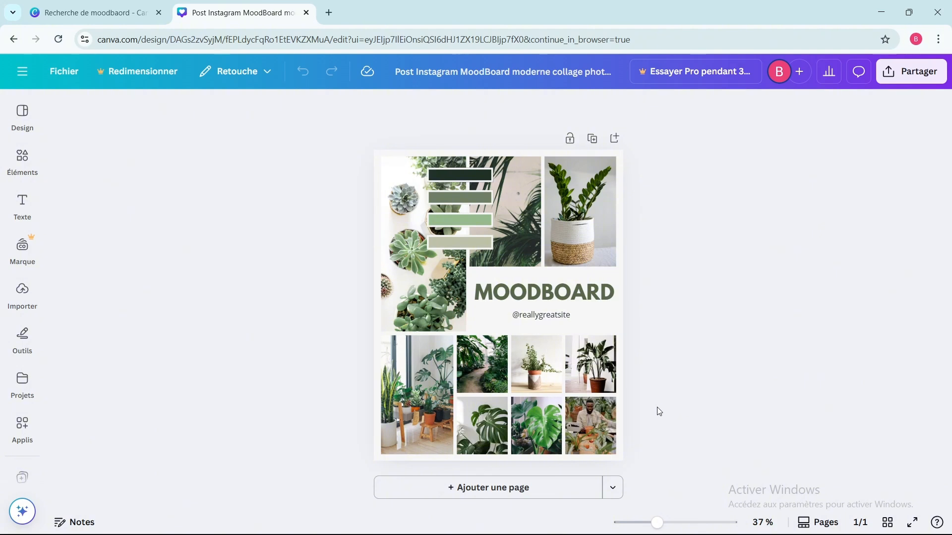
Step: Delete the four green colour bars overlapping the succulent and palm-leaf photos
left_click(455, 177)
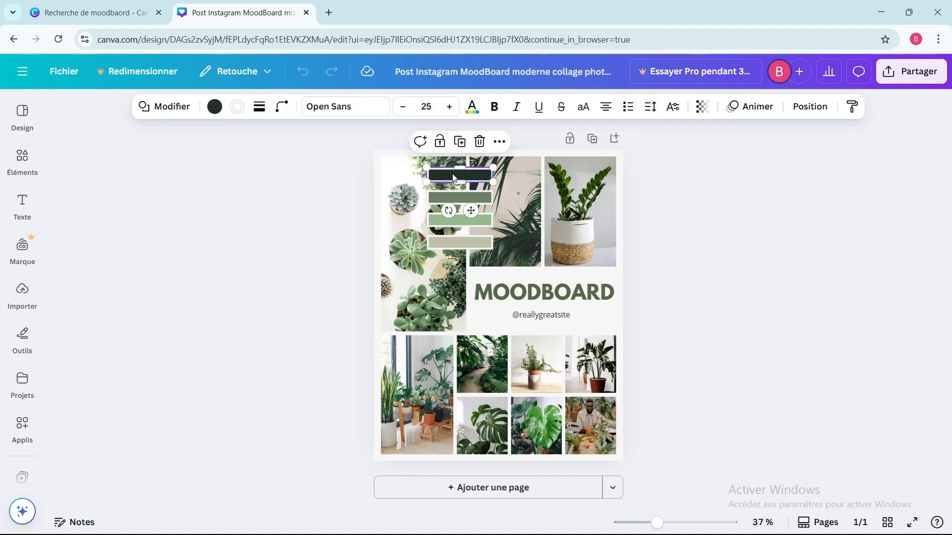
left_click(478, 141)
left_click(464, 195)
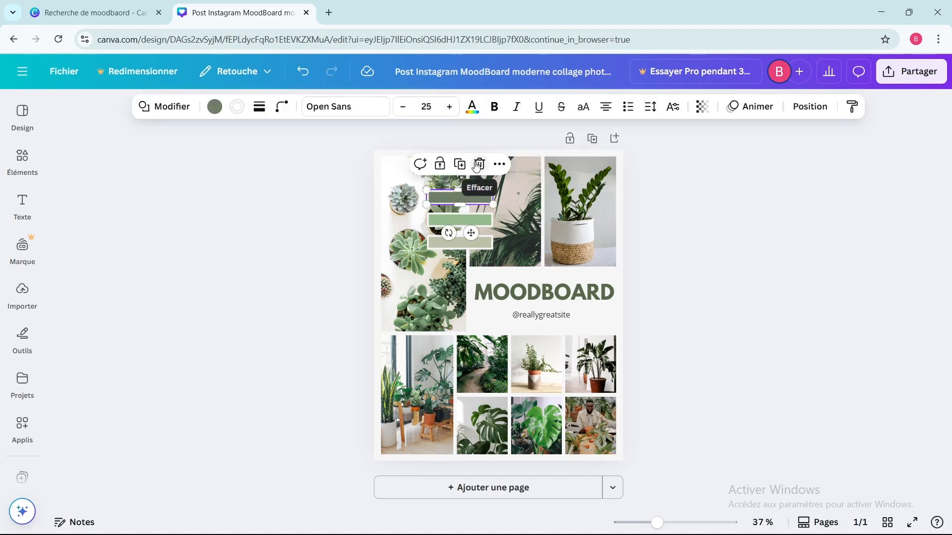
left_click(477, 164)
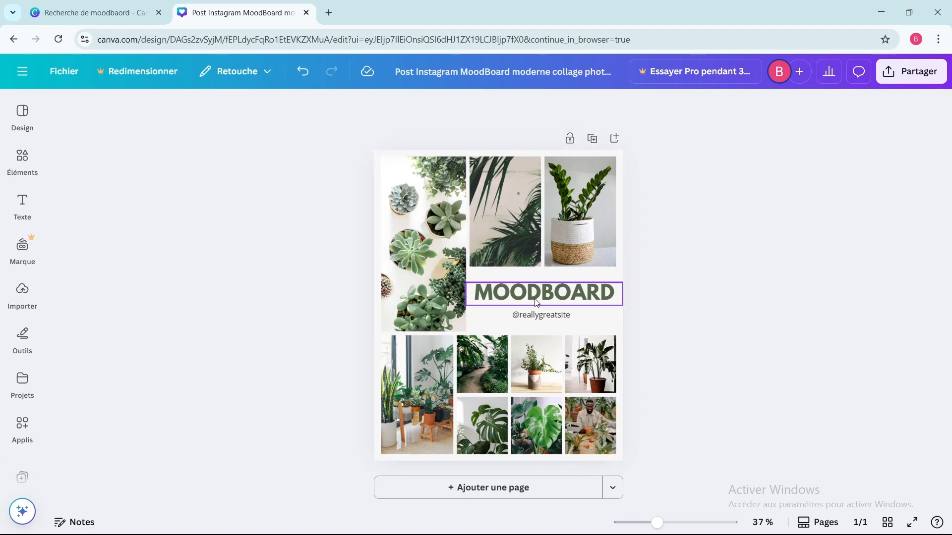
left_click(565, 317)
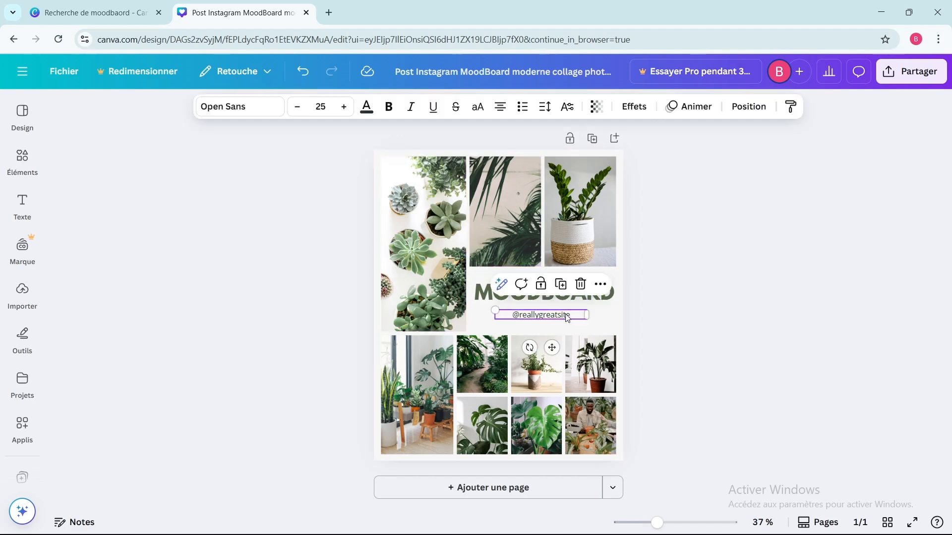
left_click(572, 288)
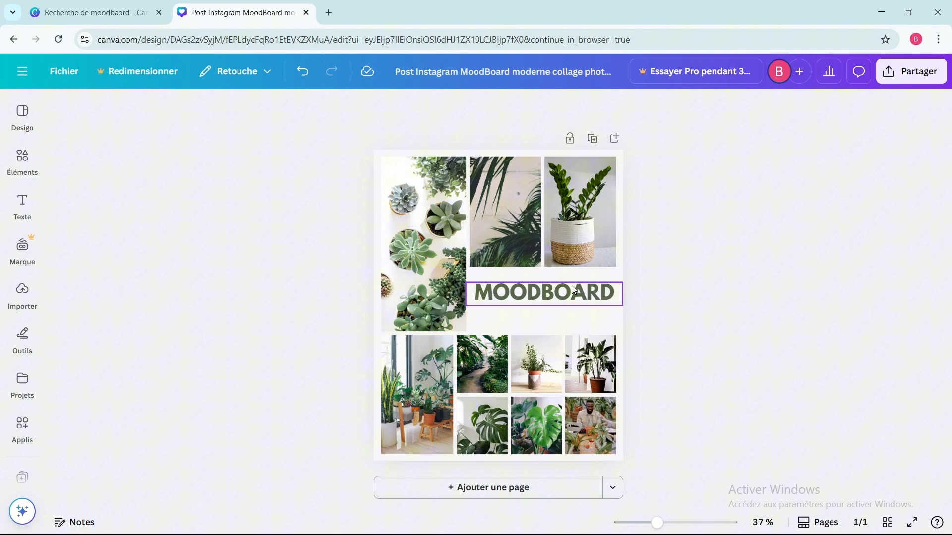
left_click(535, 298)
left_click_drag(535, 298, 536, 316)
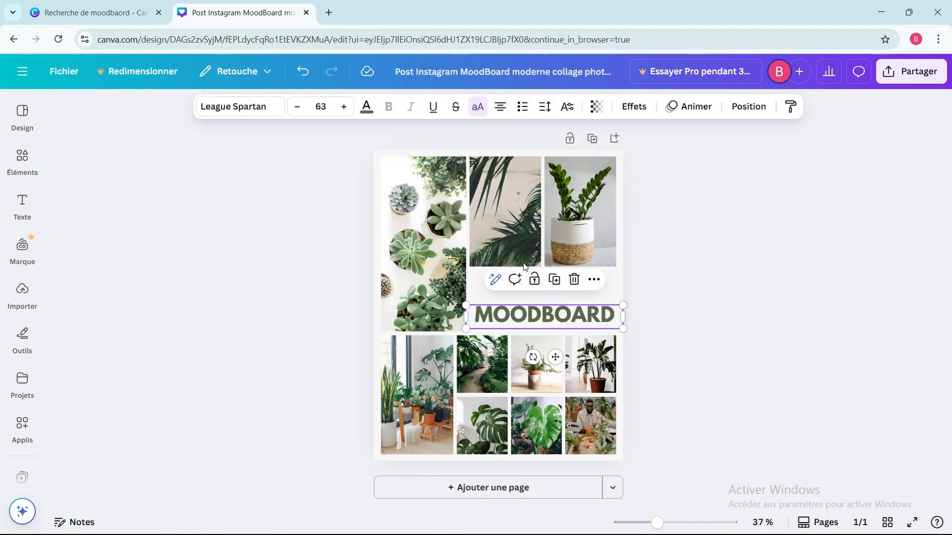
Step: Shrink the palm-leaf photo and the white-pot plant photo beside it to a matching height of about 380
left_click(504, 241)
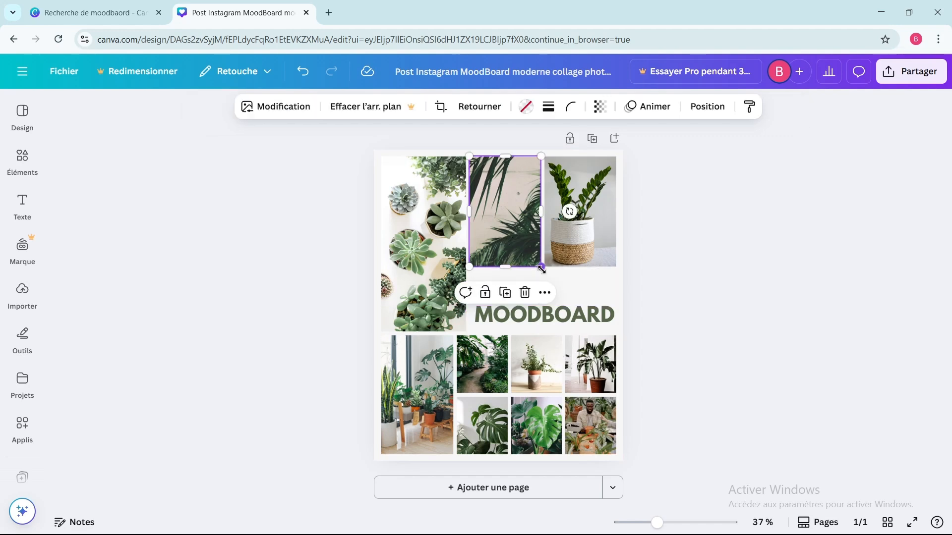
left_click_drag(541, 266, 530, 251)
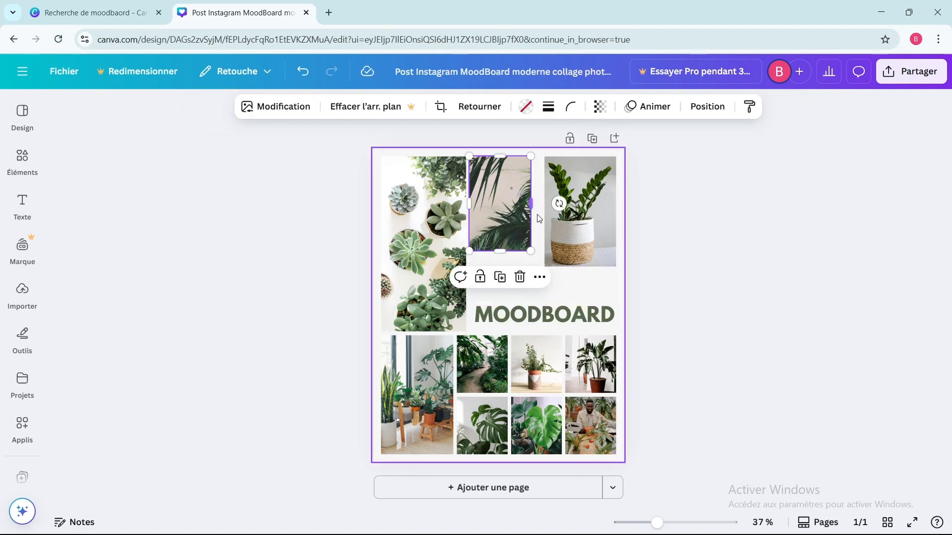
left_click_drag(537, 204, 538, 205)
left_click(577, 262)
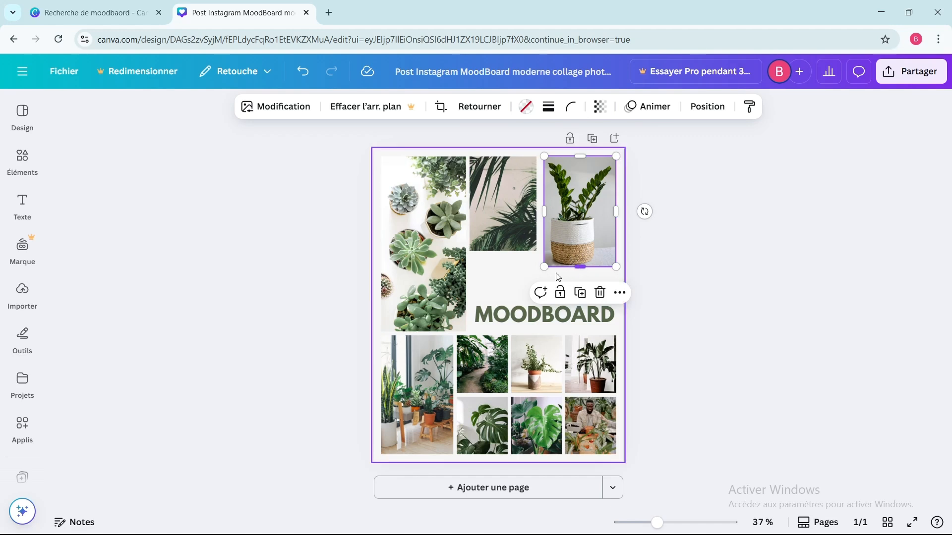
left_click(531, 247)
left_click_drag(544, 265, 532, 243)
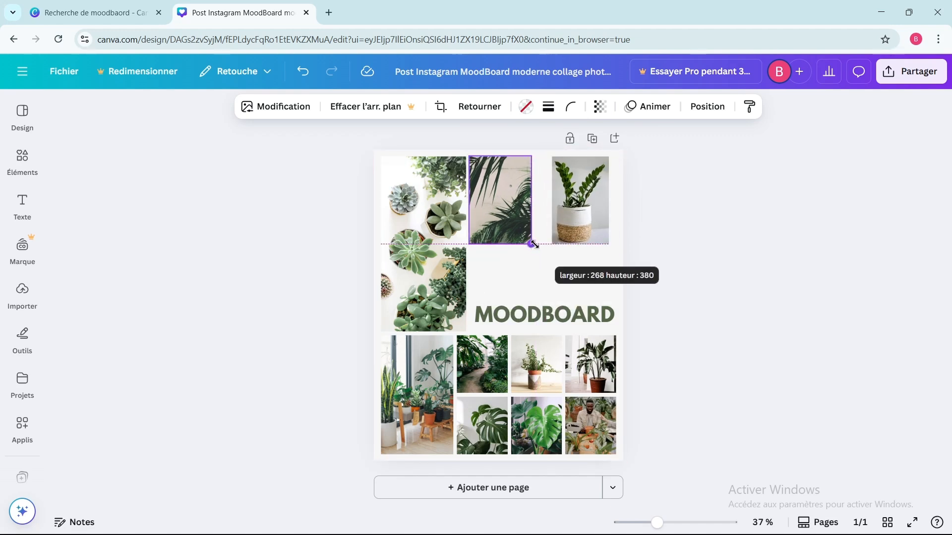
Step: Widen the palm-leaf photo and the white-pot plant photo toward each other until their edges meet
left_click(575, 210)
left_click_drag(552, 203, 533, 200)
left_click(506, 201)
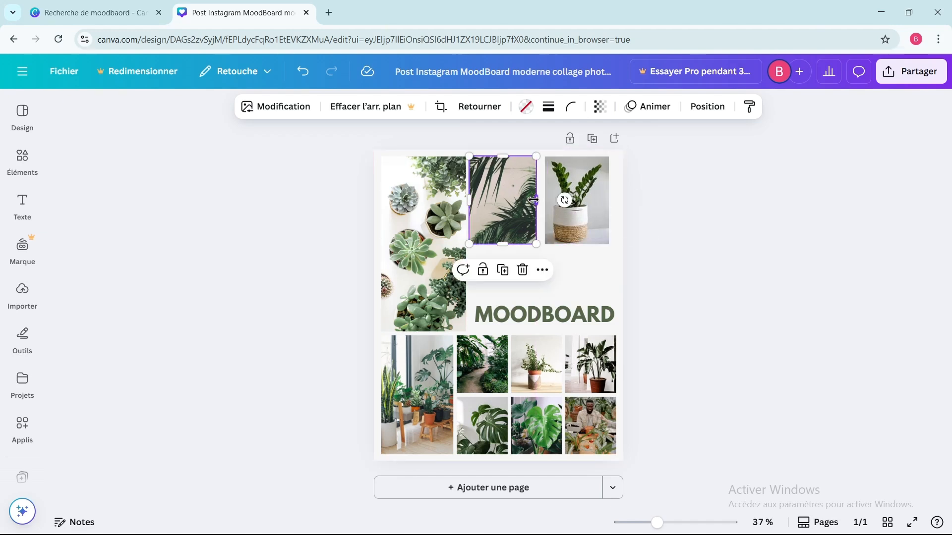
left_click(587, 206)
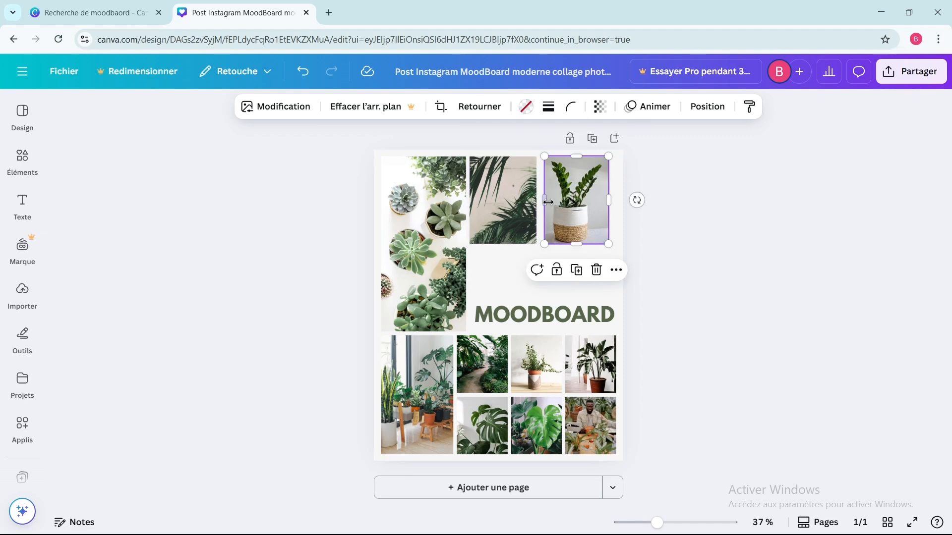
left_click_drag(542, 200, 539, 200)
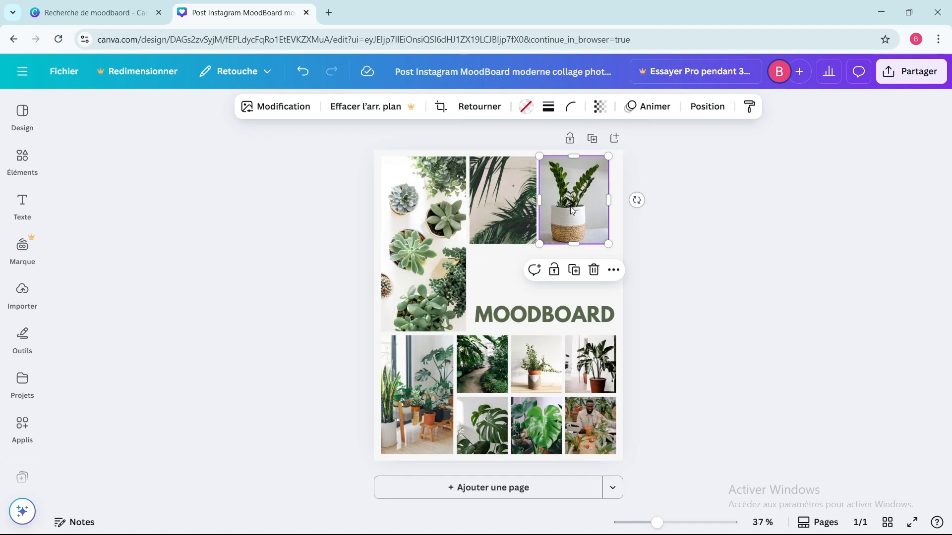
left_click(516, 205)
left_click_drag(534, 198, 538, 198)
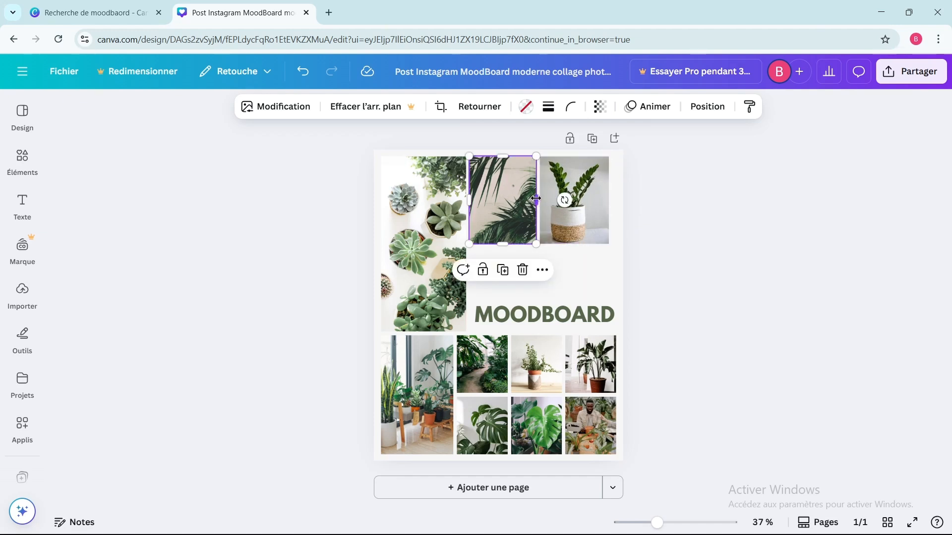
left_click(594, 269)
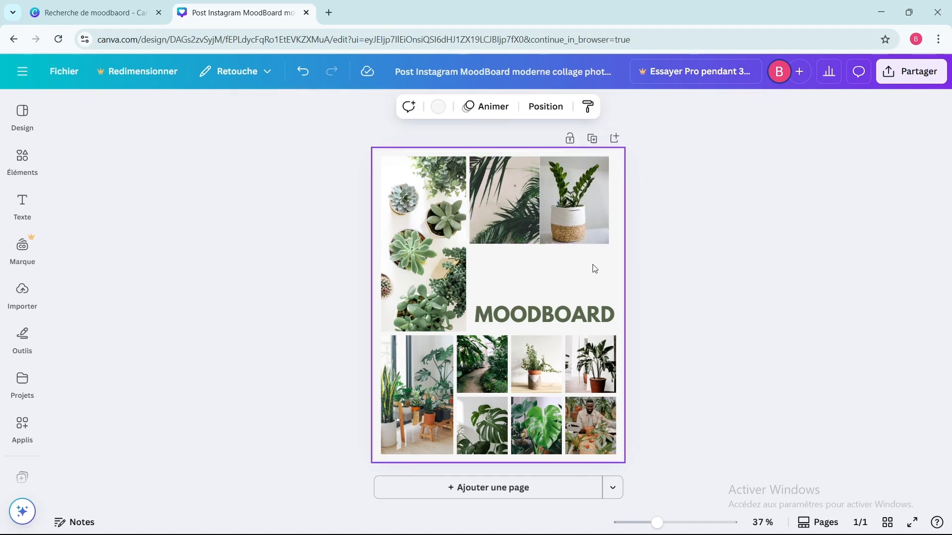
Step: Find "Cadre" elements, show all frames, and add the frame made of three side-by-side panels to the page
left_click(36, 175)
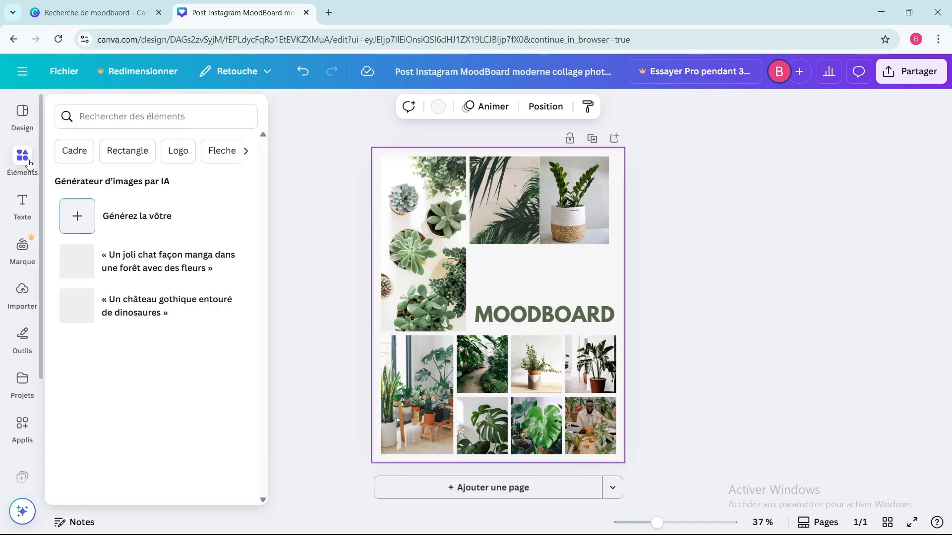
left_click(73, 147)
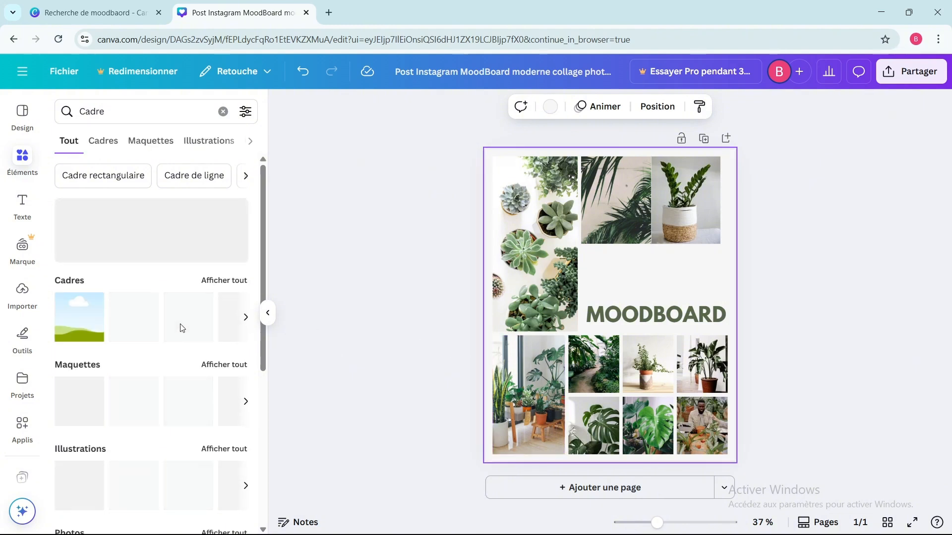
left_click(218, 284)
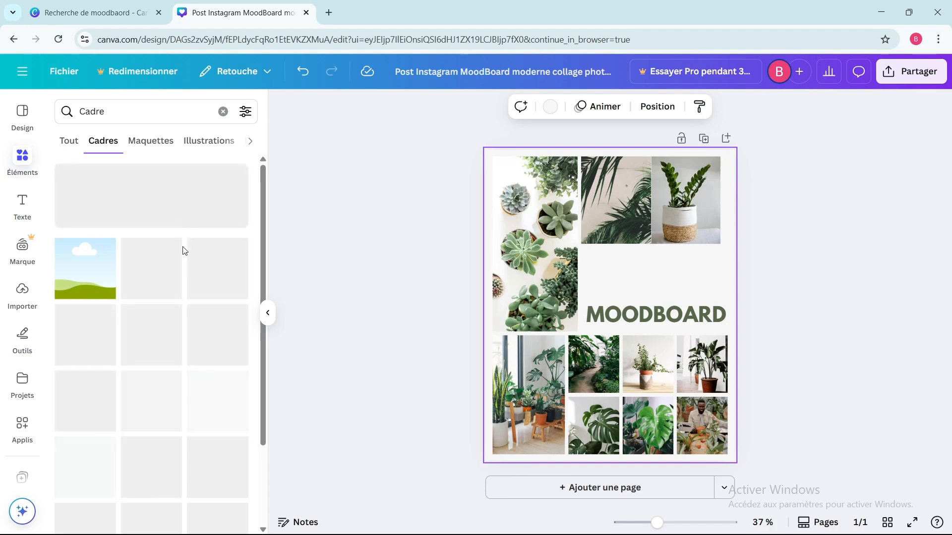
scroll(183, 253, "down", 5)
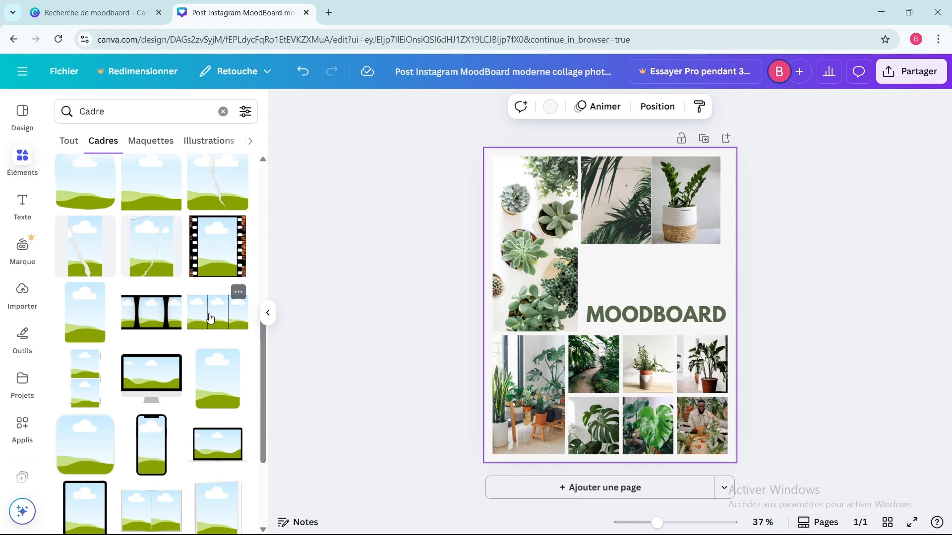
left_click(211, 317)
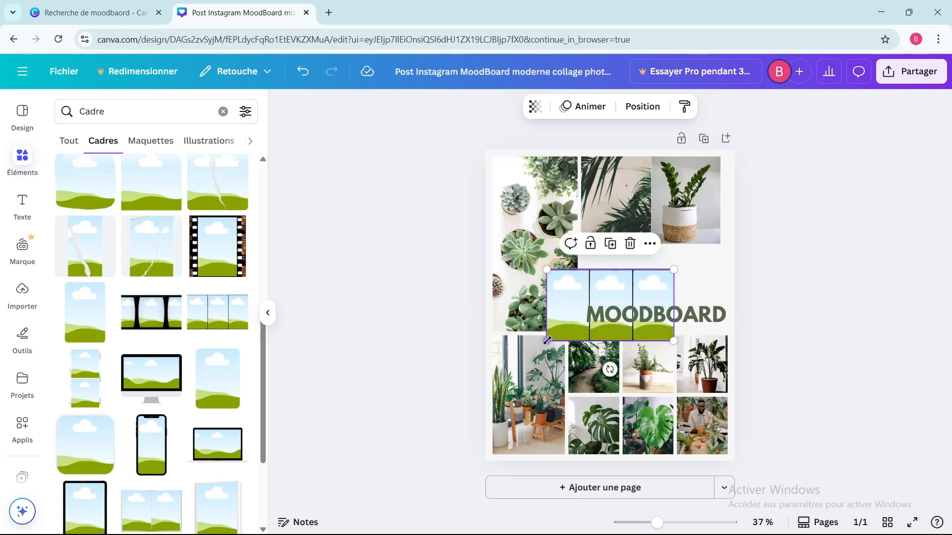
Step: Shrink the three-panel frame and place it between the palm and pot photos and the MOODBOARD title
left_click_drag(546, 340, 569, 328)
left_click(607, 293)
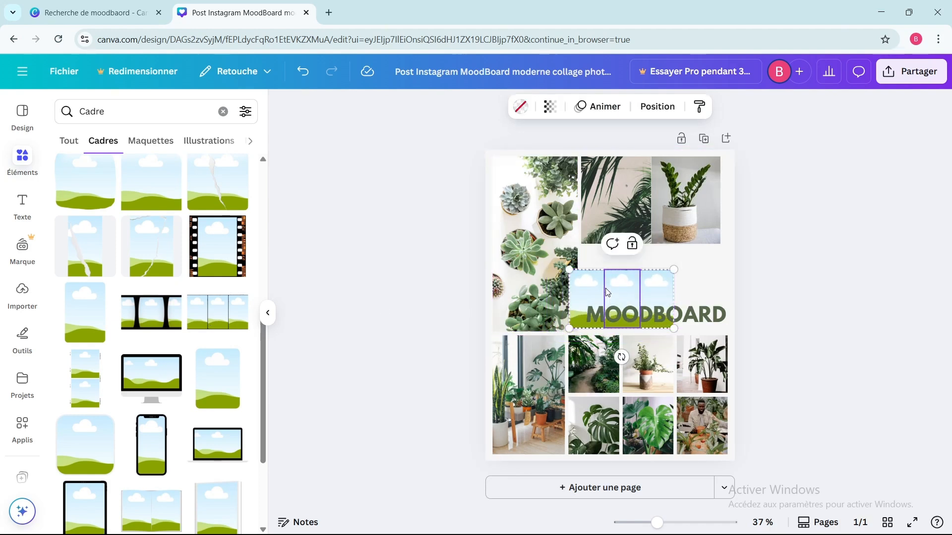
left_click_drag(607, 292, 619, 275)
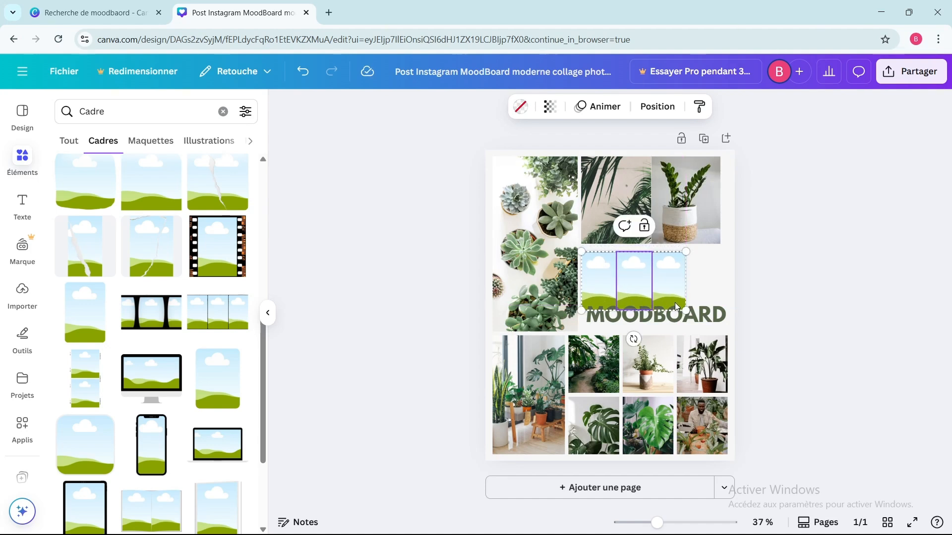
left_click_drag(684, 308, 677, 305)
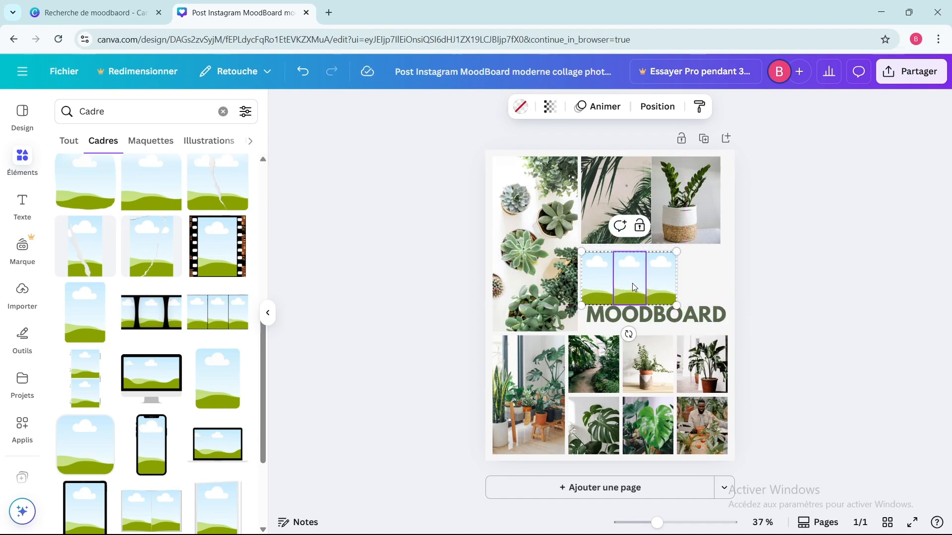
left_click_drag(626, 282, 645, 278)
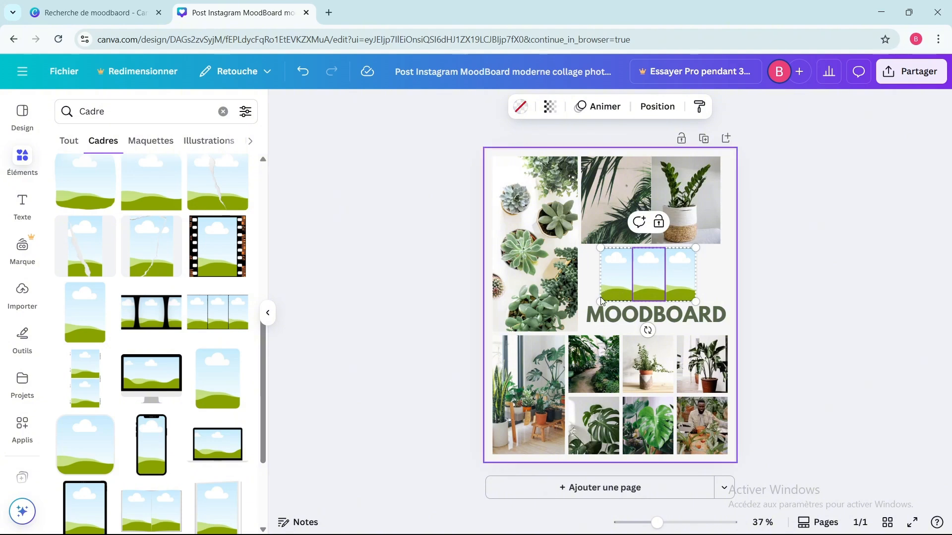
Step: Enlarge the three-panel frame slightly and move the MOODBOARD title down a little to make room for it
left_click_drag(601, 301, 593, 305)
left_click_drag(638, 314, 638, 320)
left_click(656, 262)
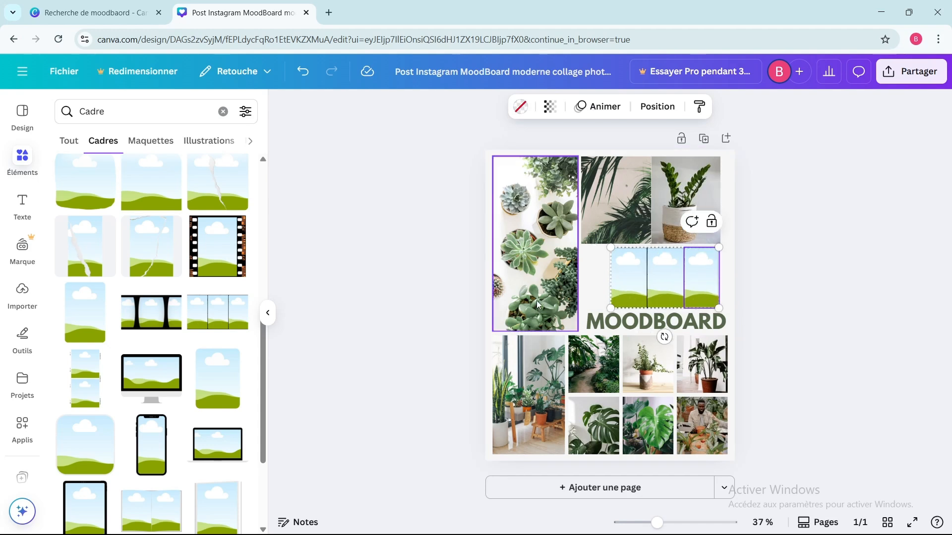
Step: Shorten the succulents photo from its lower edge, and shrink the MOODBOARD title to fit in the space beneath it
left_click(537, 301)
left_click_drag(540, 327, 539, 306)
left_click(636, 321)
left_click_drag(636, 321, 551, 316)
left_click_drag(651, 310, 616, 316)
left_click_drag(575, 323, 603, 315)
Step: Enlarge the three-panel frame and place it beside the MOODBOARD title, below the palm and pot photos
left_click(642, 288)
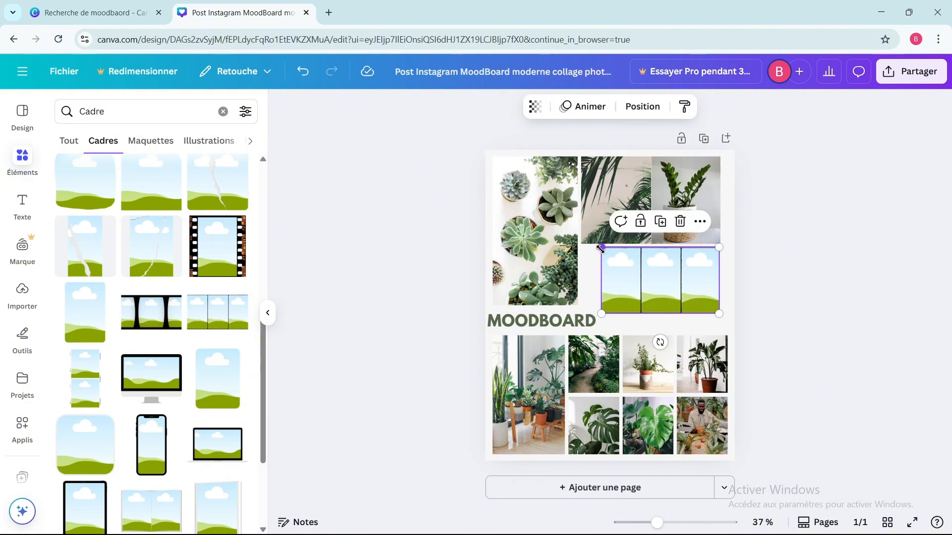
left_click_drag(601, 248, 594, 246)
mouse_move(664, 279)
left_mouse_down()
mouse_move(665, 296)
mouse_move(667, 287)
left_mouse_up()
left_click(665, 296)
left_click(745, 281)
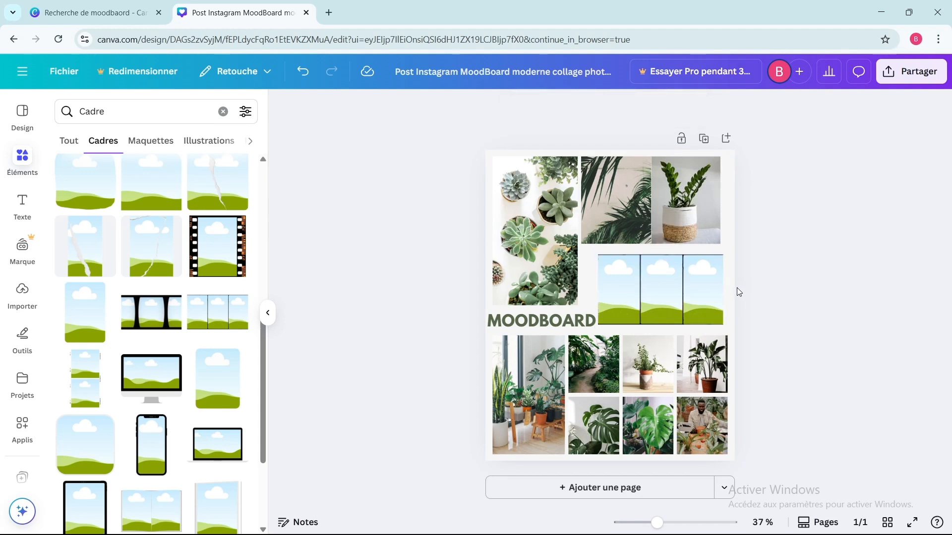
Step: Fill the frame's left panel with the medium grey-green sampled from the succulents photo
left_click(617, 287)
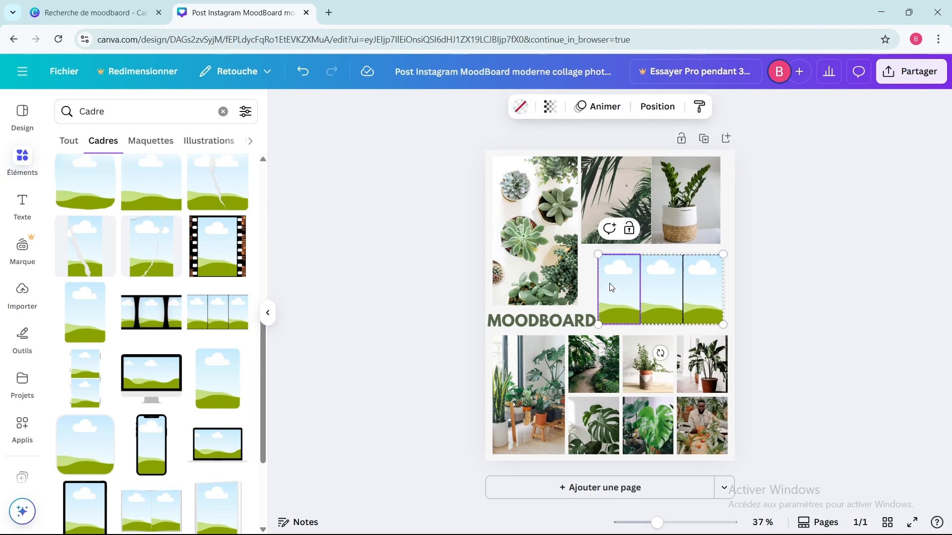
left_click(529, 112)
scroll(126, 335, "down", 1)
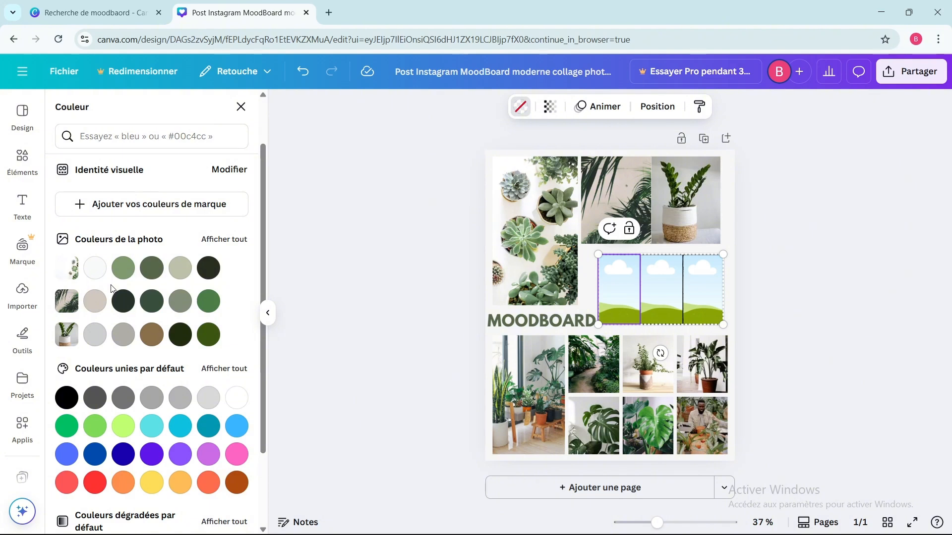
left_click(122, 273)
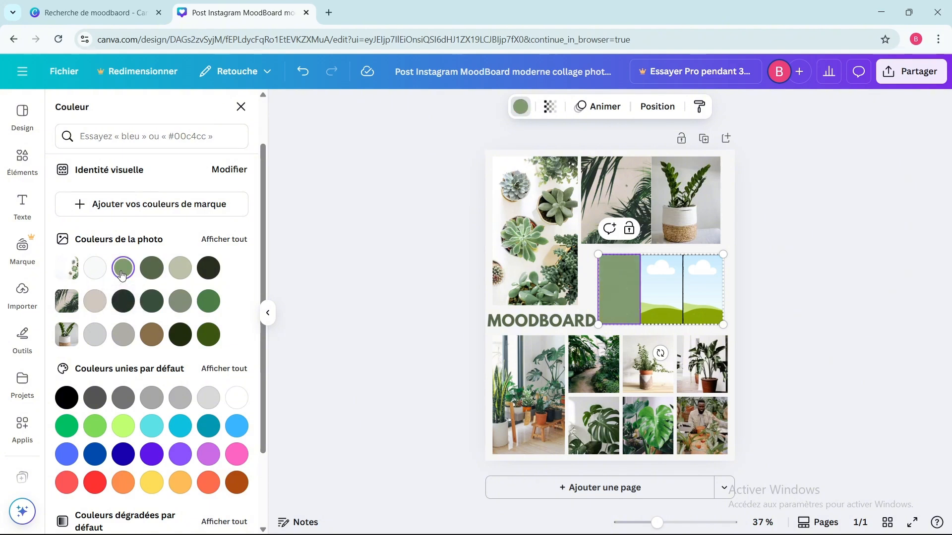
Step: Add a bright green solid colour, #62BD27, to the brand colour palette
left_click(98, 205)
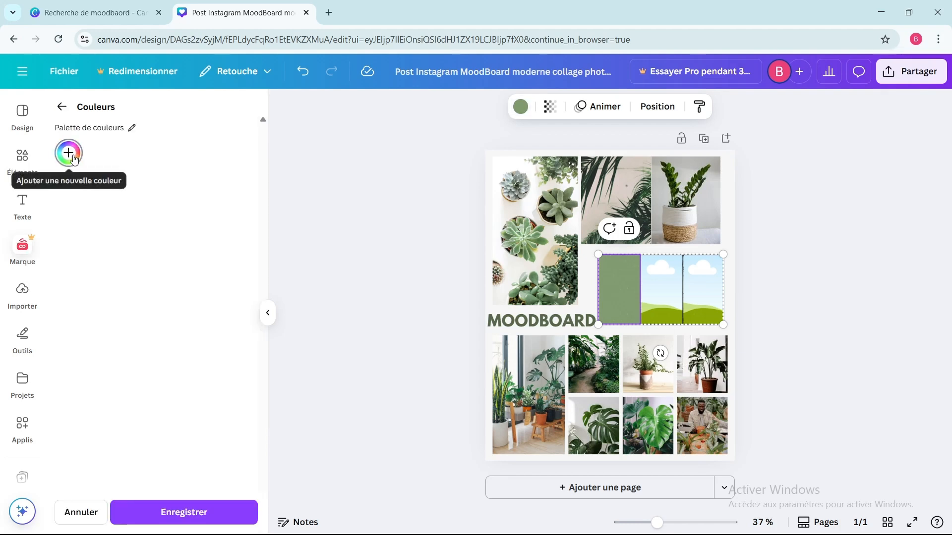
left_click(74, 159)
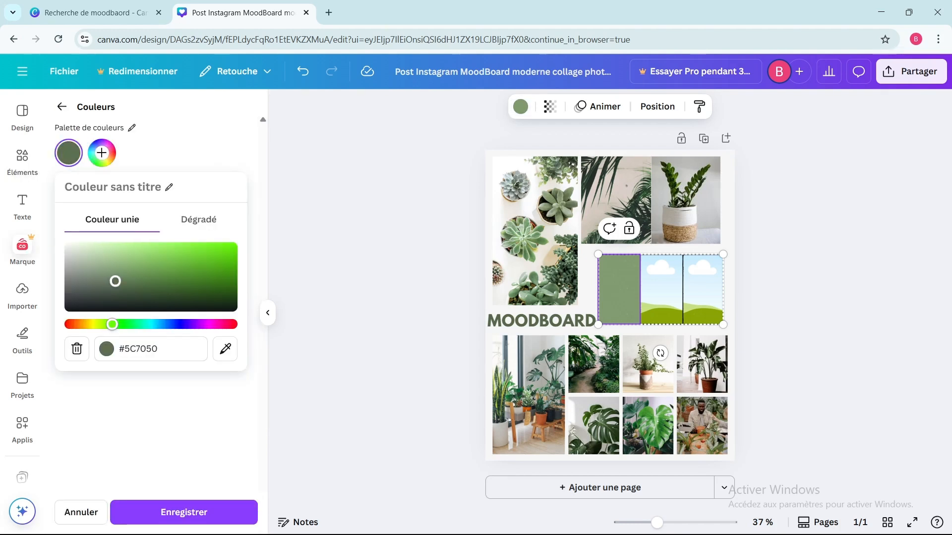
left_click_drag(115, 281, 200, 261)
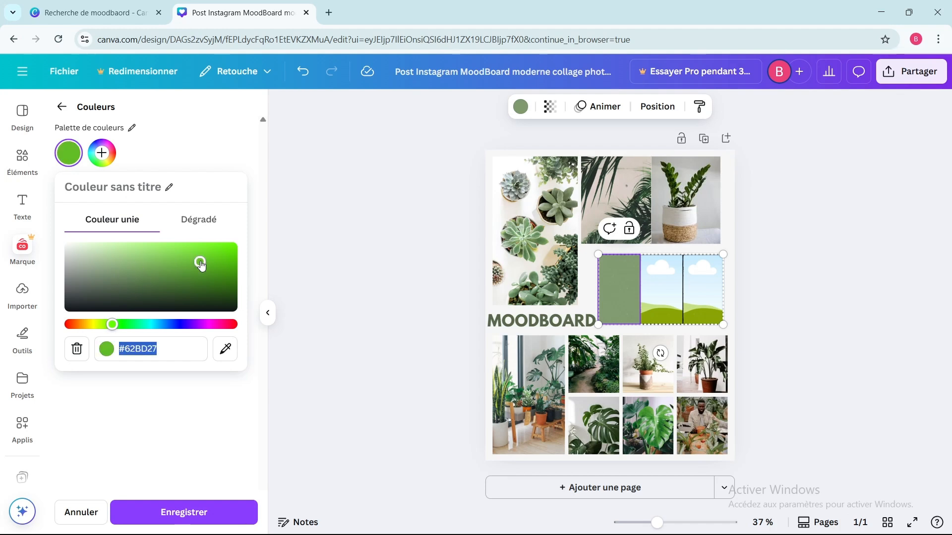
left_click(207, 222)
left_click(110, 220)
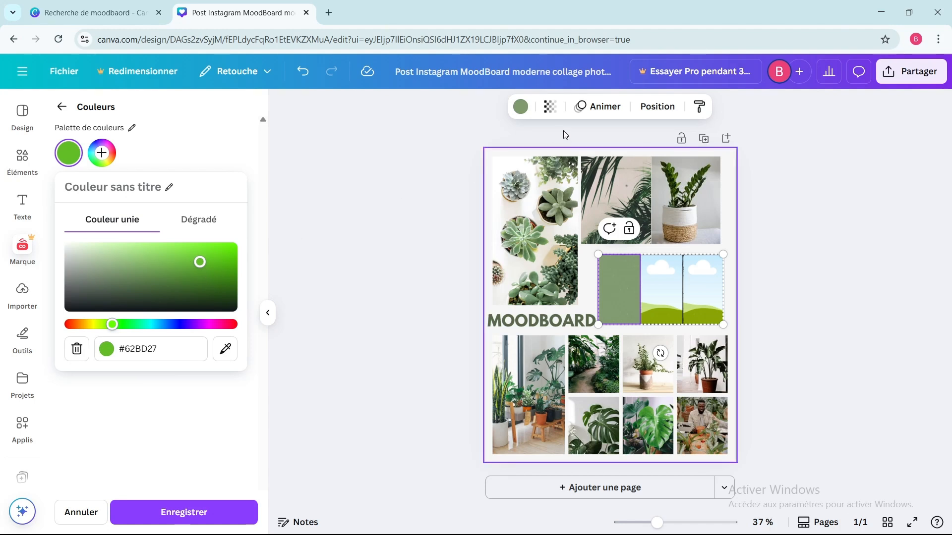
Step: Change the left panel's fill to the custom dark green #45672E
left_click(521, 110)
left_click(521, 110)
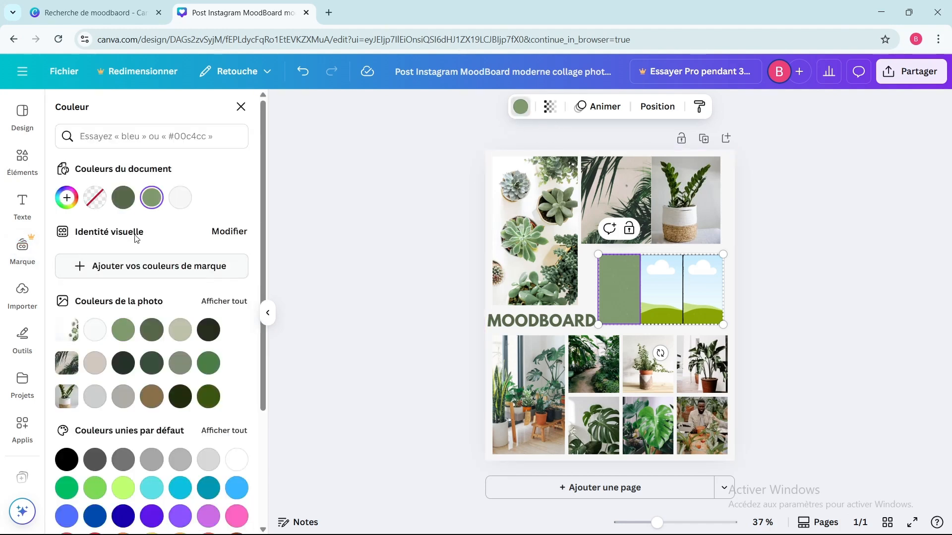
left_click(69, 199)
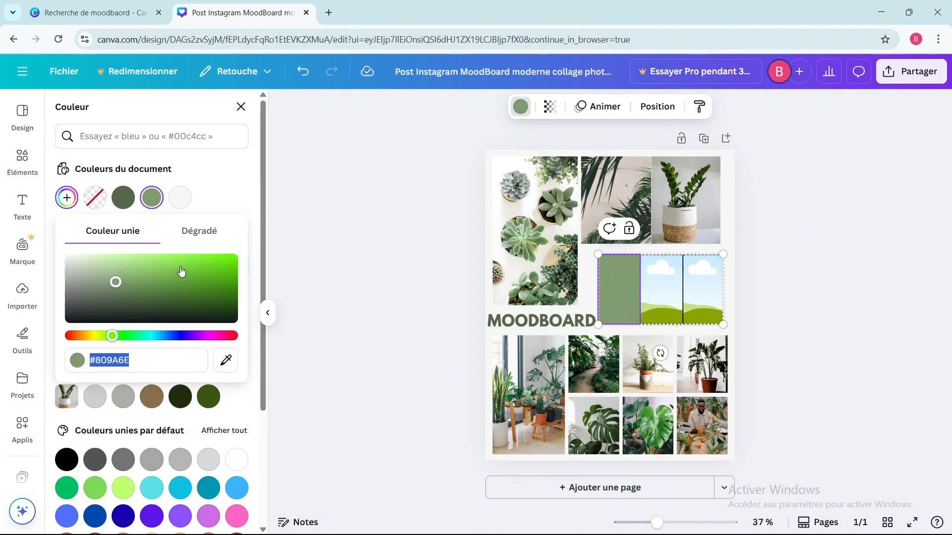
mouse_move(178, 278)
left_mouse_down()
mouse_move(194, 283)
mouse_move(160, 295)
left_mouse_up()
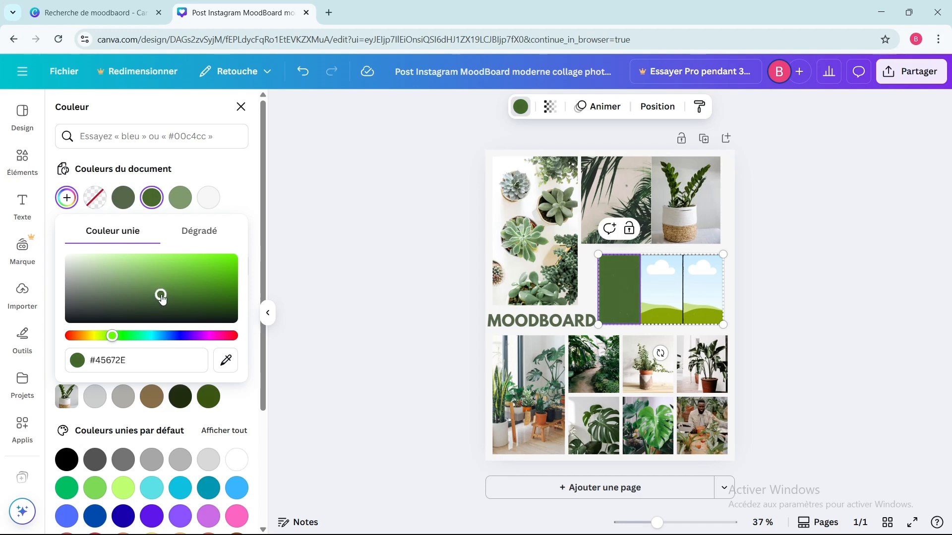
Step: With the frame's middle panel selected, add the near-black colour #050902 to the brand colour palette
left_click(661, 289)
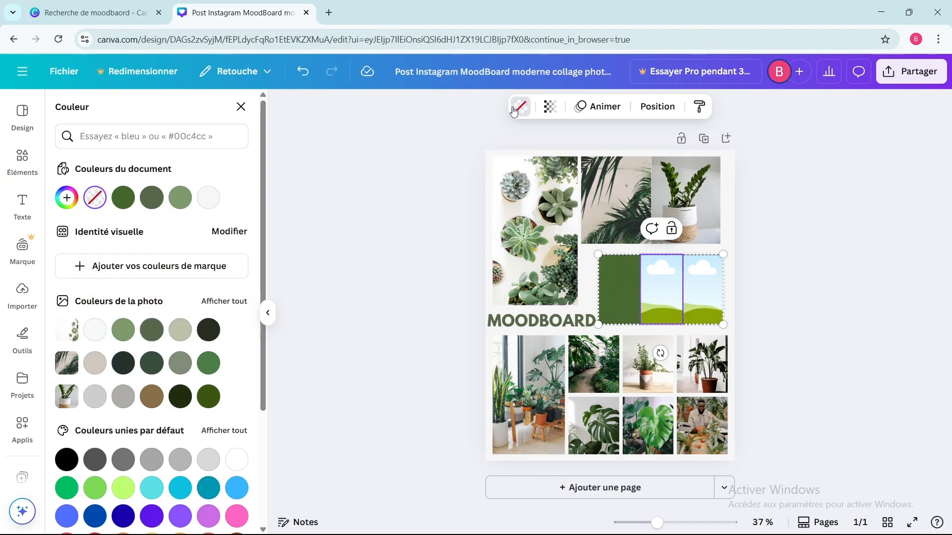
left_click(124, 266)
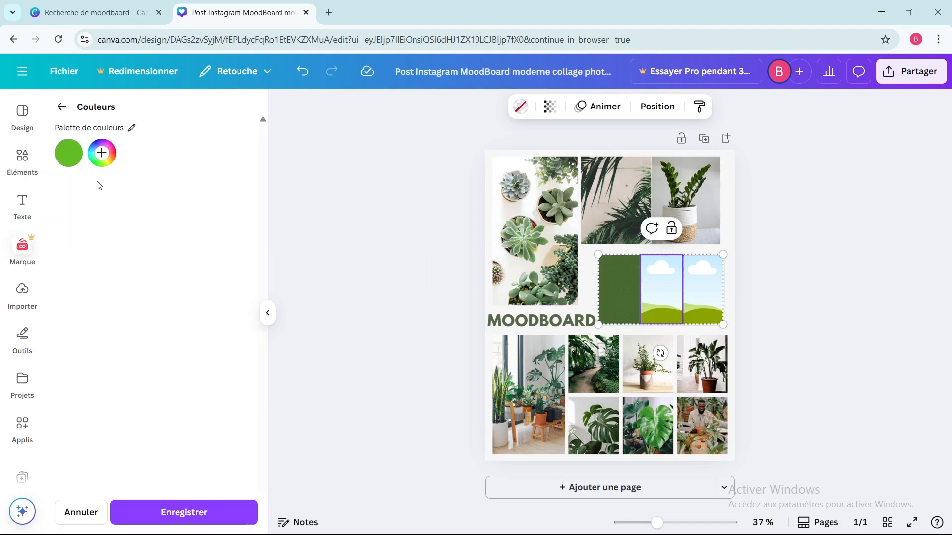
left_click(102, 152)
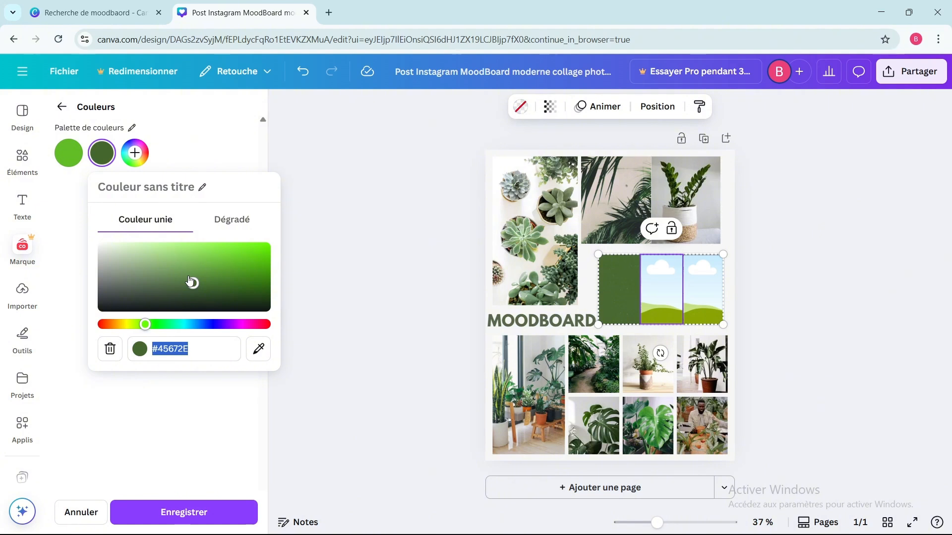
left_click_drag(193, 284, 235, 306)
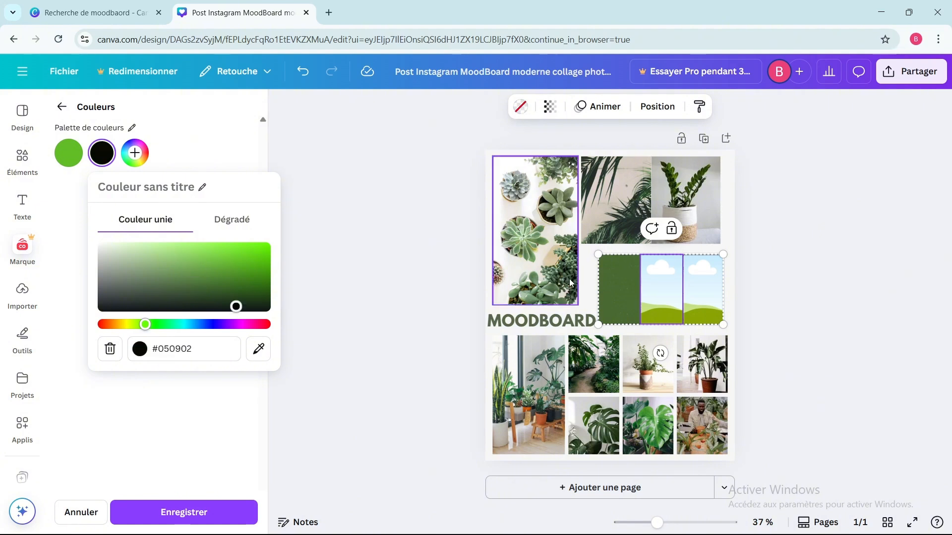
left_click(524, 110)
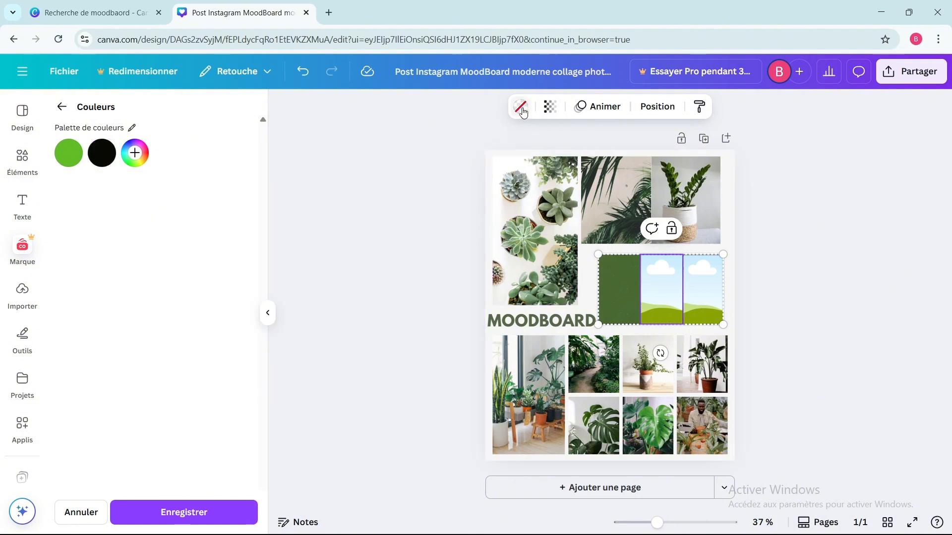
Step: Try several photo colours on the frame's middle panel, ending with the medium grey sampled from the pot photo
left_click(520, 107)
scroll(152, 362, "down", 2)
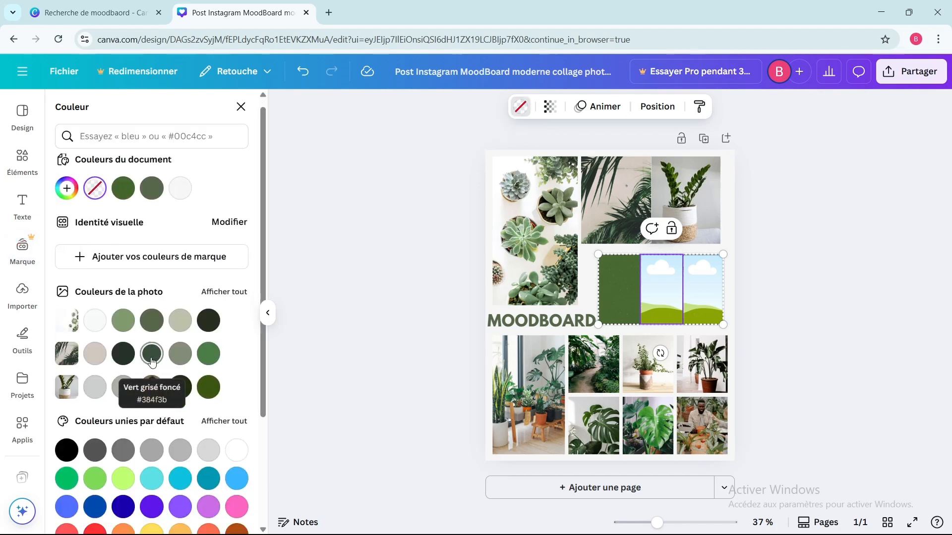
left_click(180, 268)
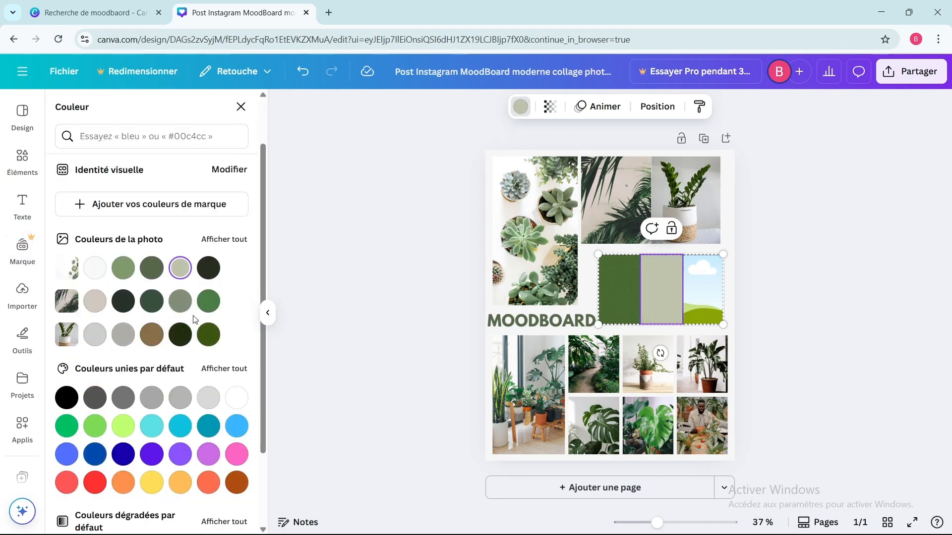
left_click(125, 308)
left_click(123, 334)
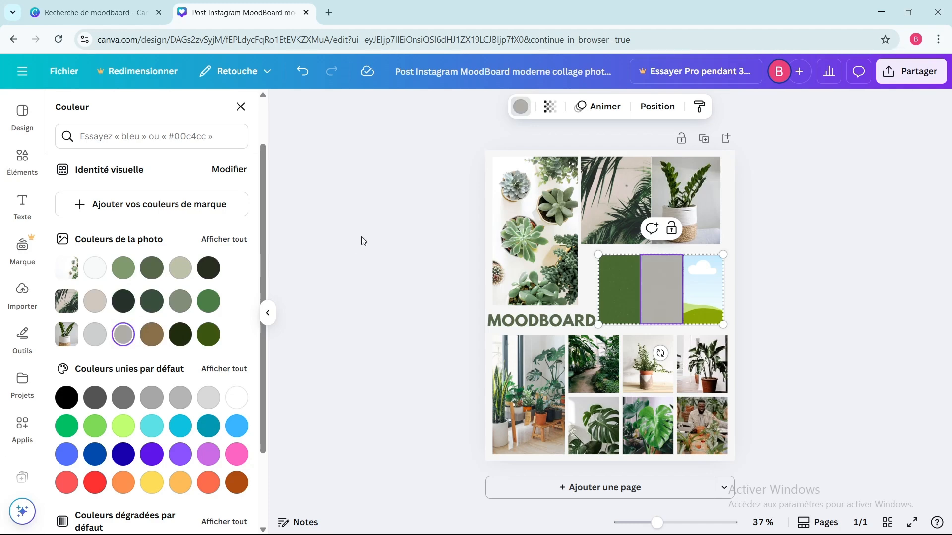
Step: Add a third brand palette colour, the dark greyish green #51594B
left_click(520, 107)
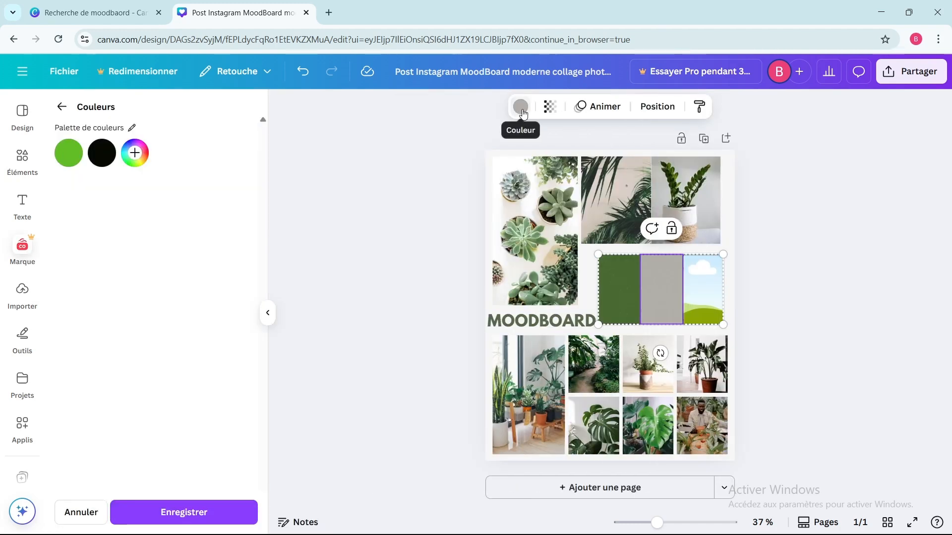
left_click(135, 152)
mouse_move(224, 285)
left_mouse_down()
mouse_move(155, 263)
mouse_move(159, 286)
left_mouse_up()
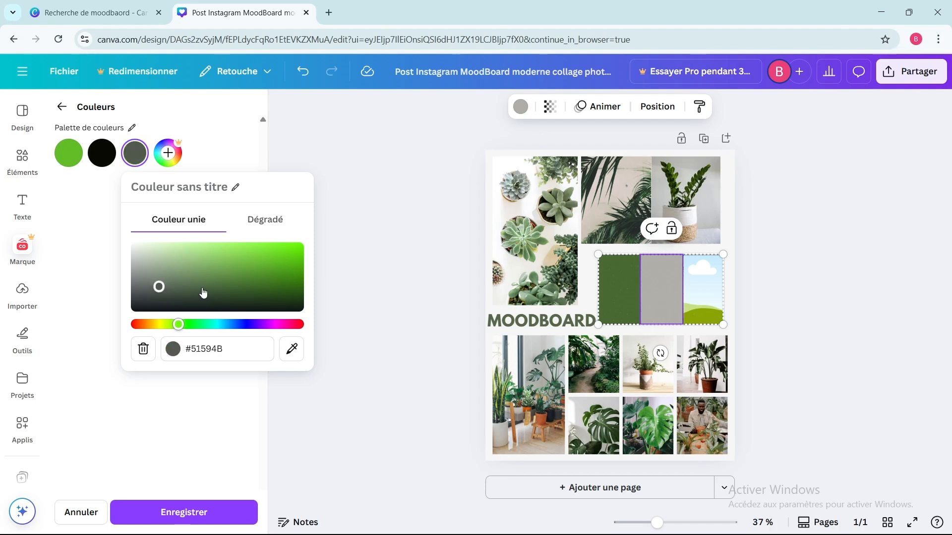
Step: Nudge the three-panel frame slightly to the right and fill its right panel with the default yellow found under "jaune"
left_click_drag(694, 287, 698, 285)
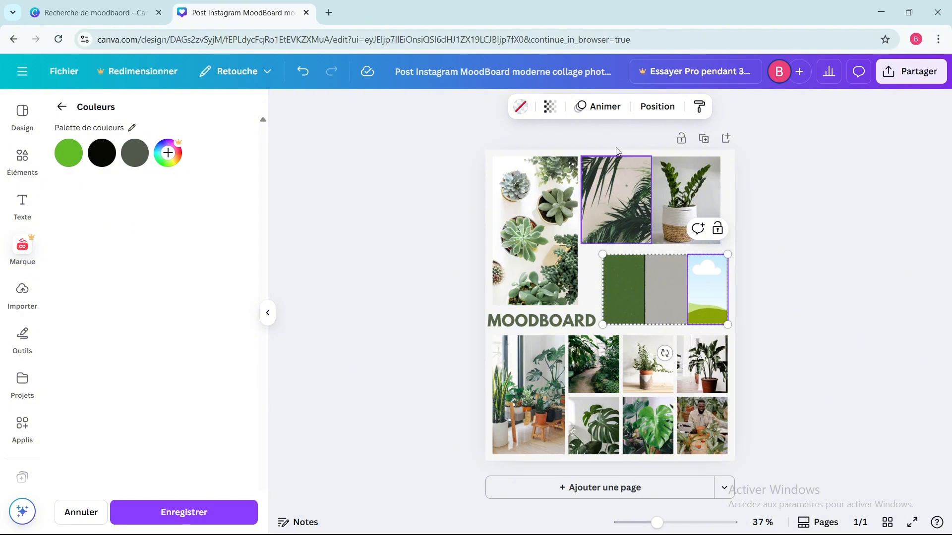
left_click(517, 112)
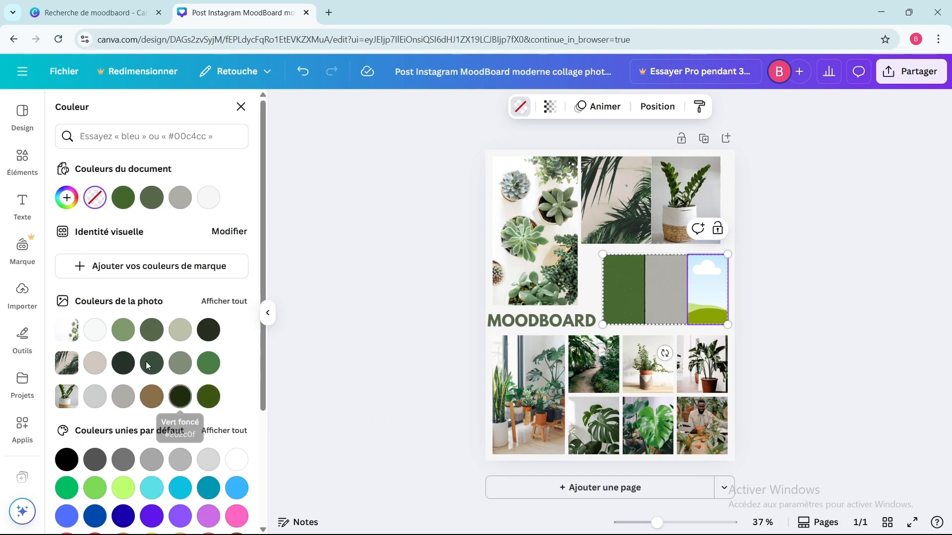
left_click(109, 135)
type("jaune")
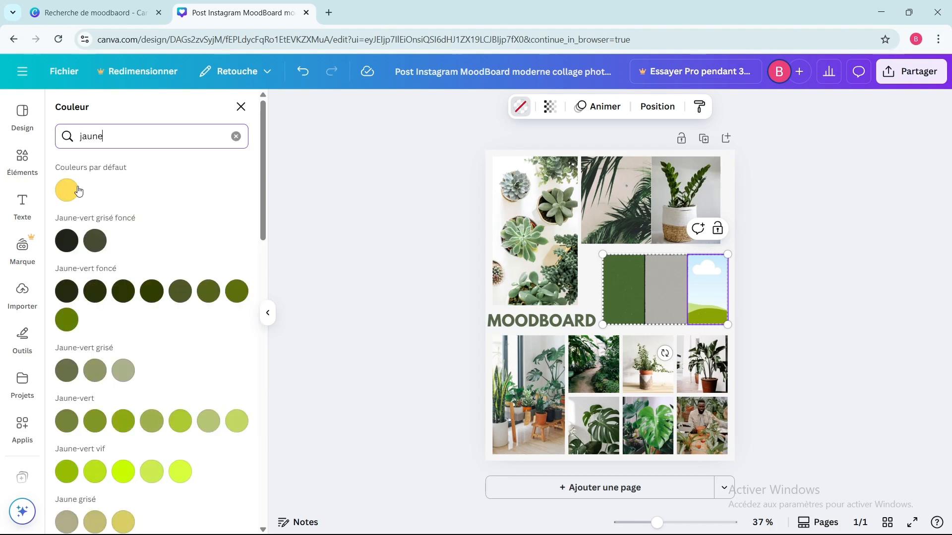
left_click(75, 192)
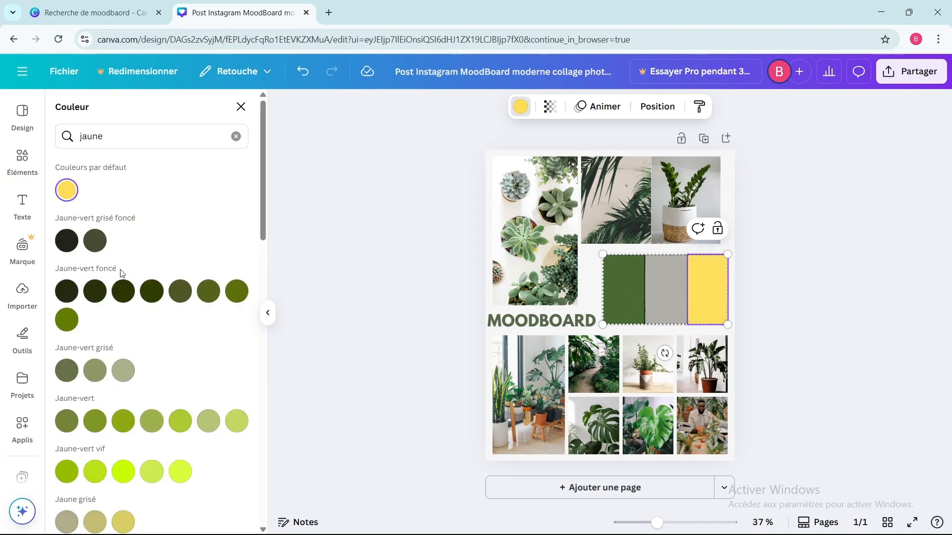
scroll(123, 275, "down", 1)
left_click(236, 136)
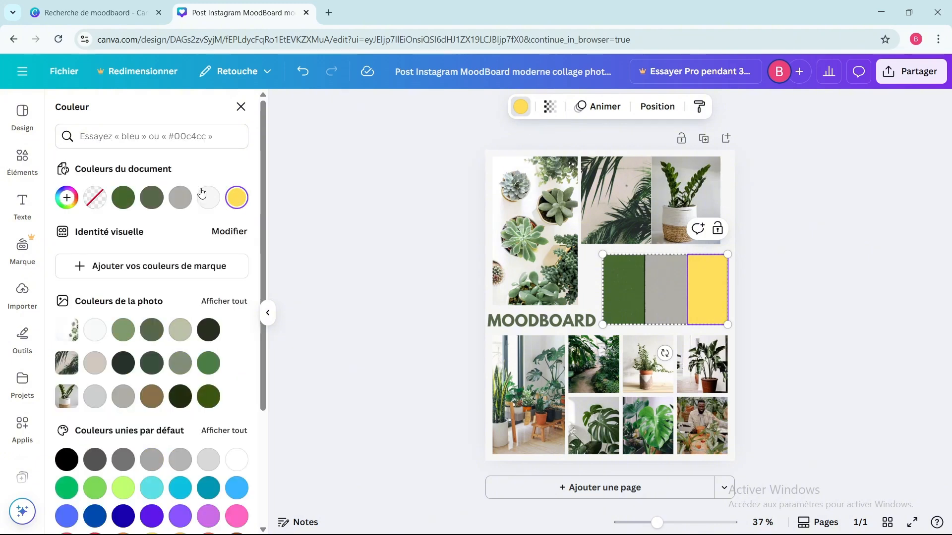
Step: Darken the right panel's yellow to a mustard tone using a custom colour
left_click(66, 198)
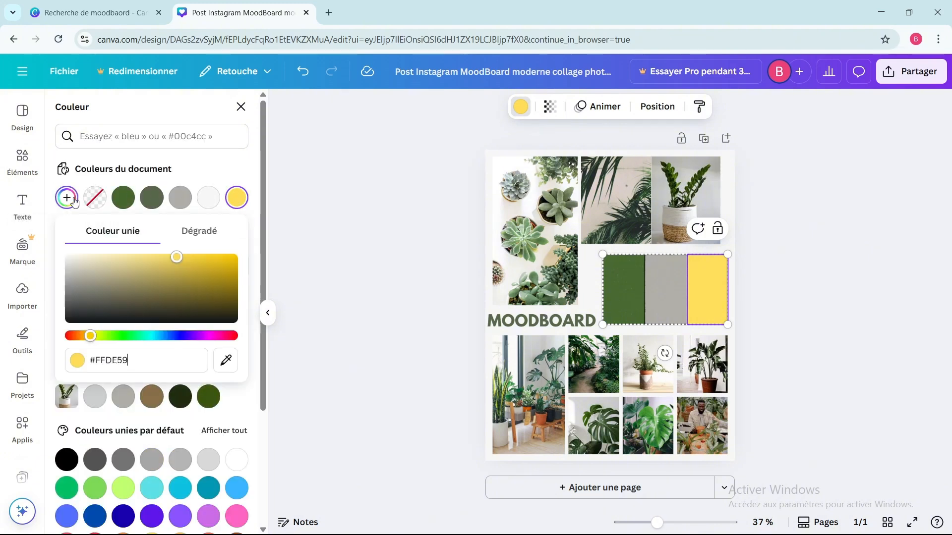
left_click_drag(178, 261, 192, 278)
left_click(872, 321)
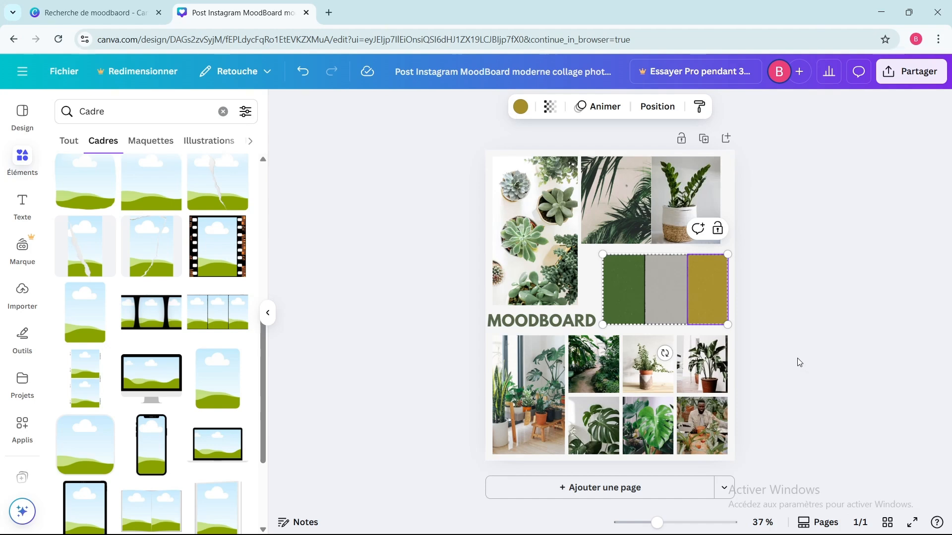
Step: Add a blank second page to the design
left_click(622, 489)
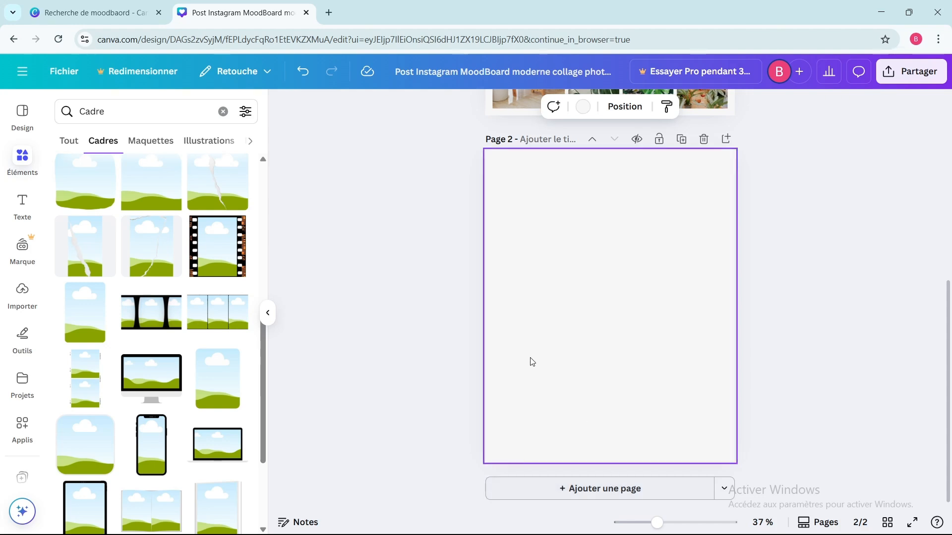
Step: Search Google for "cuisine" in a new browser tab and switch to the image results
left_click(329, 13)
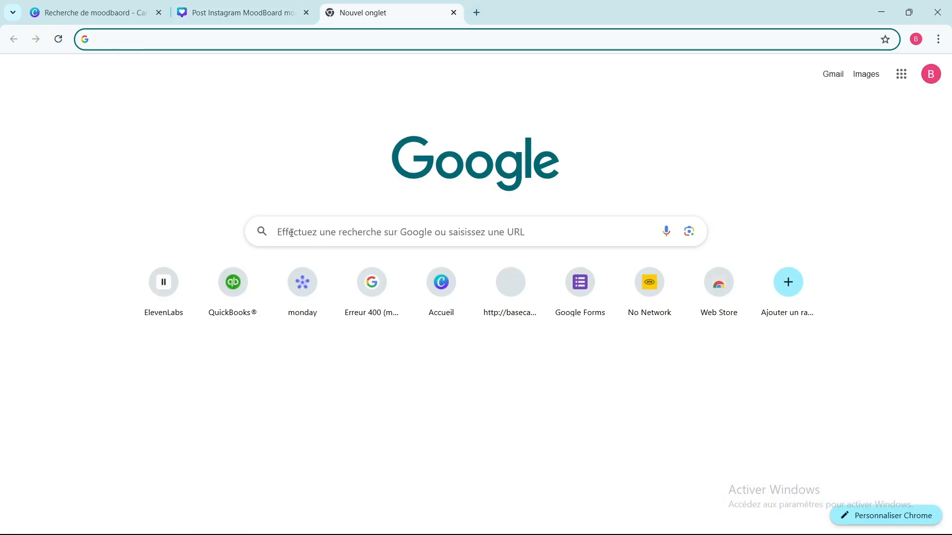
left_click(291, 232)
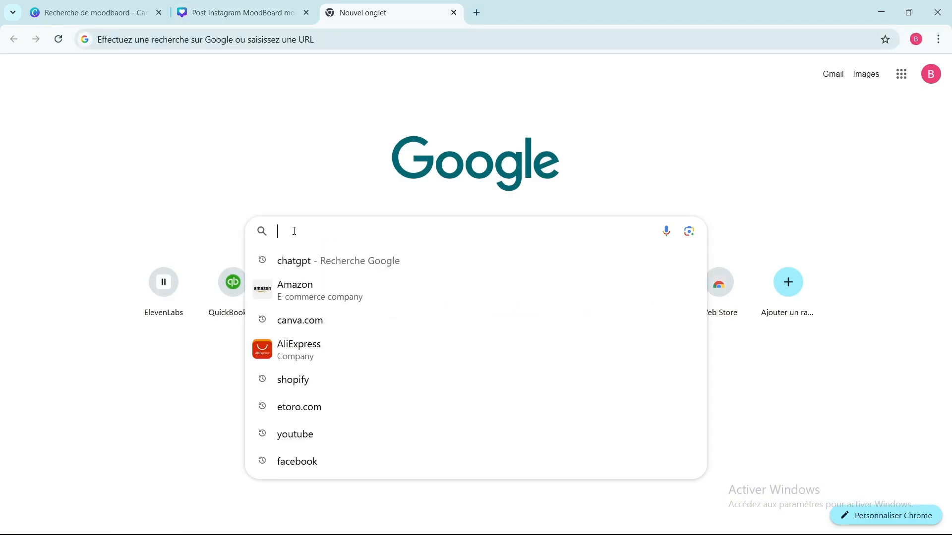
type("cuisine")
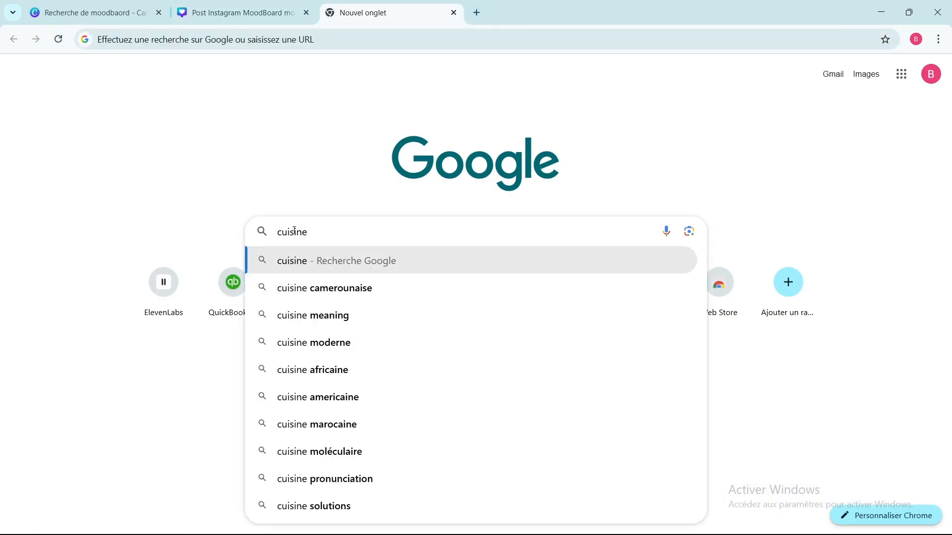
key("Return")
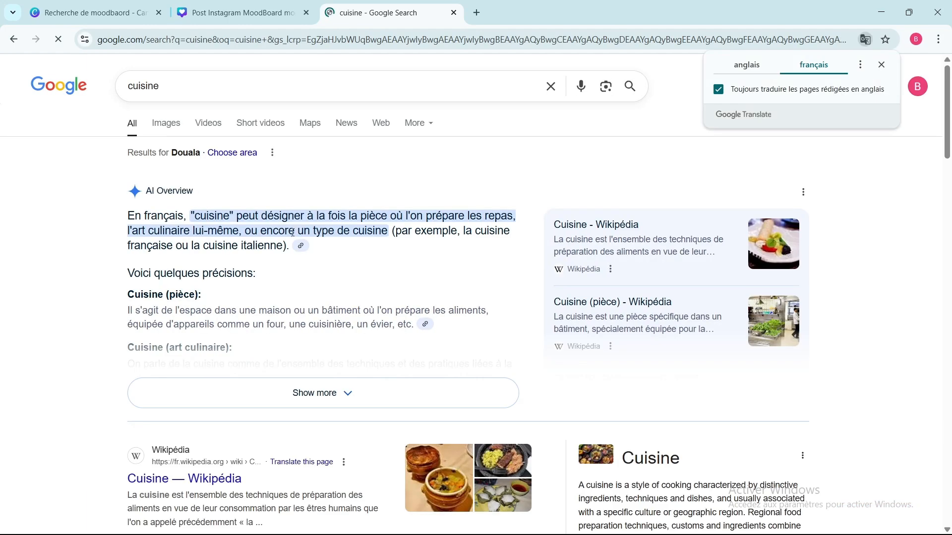
left_click(169, 125)
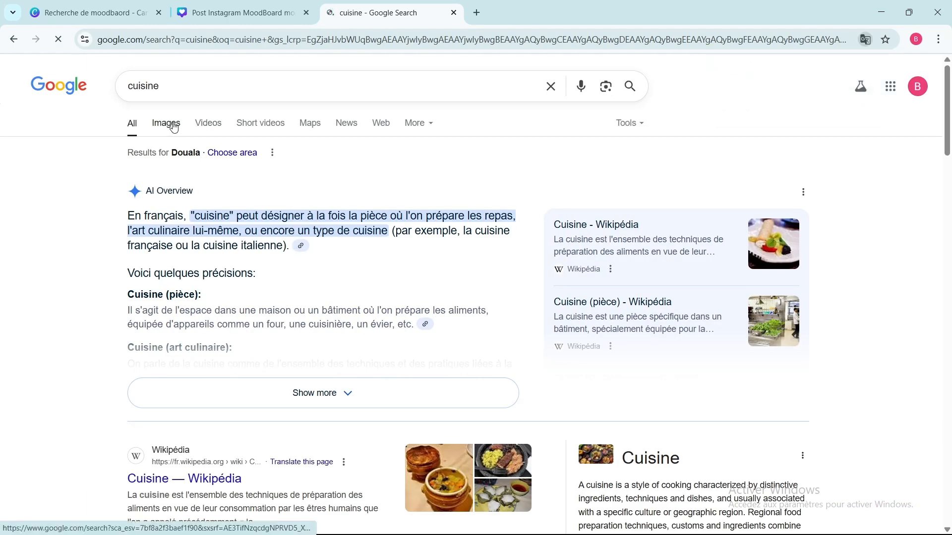
Step: Find the SCHMIDT open kitchen-dining image among the cuisine results and save it as 1
scroll(296, 289, "down", 4)
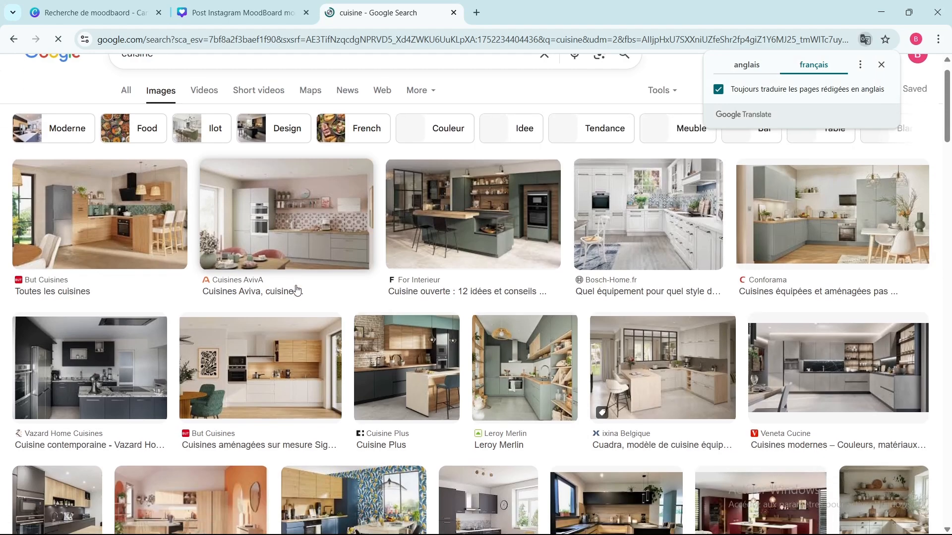
scroll(296, 289, "down", 1)
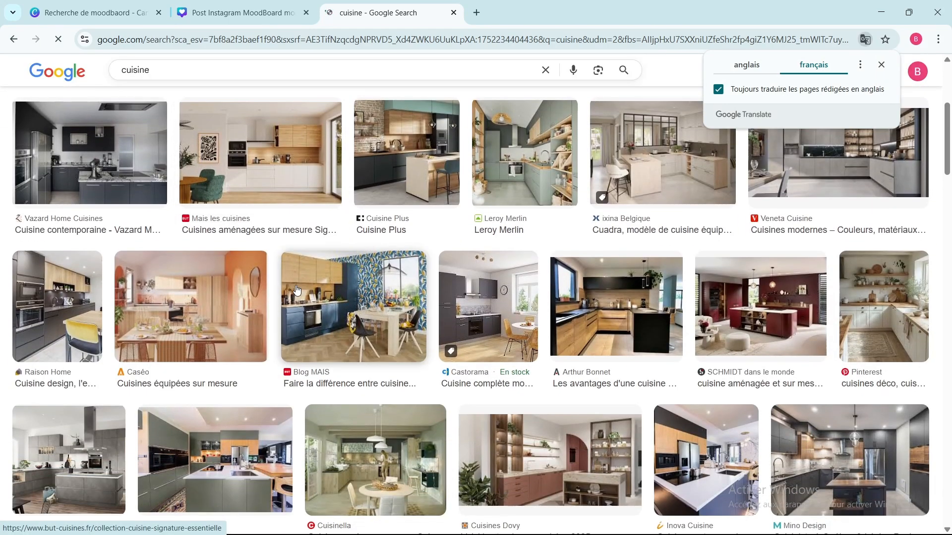
scroll(296, 289, "down", 1)
scroll(296, 290, "up", 6)
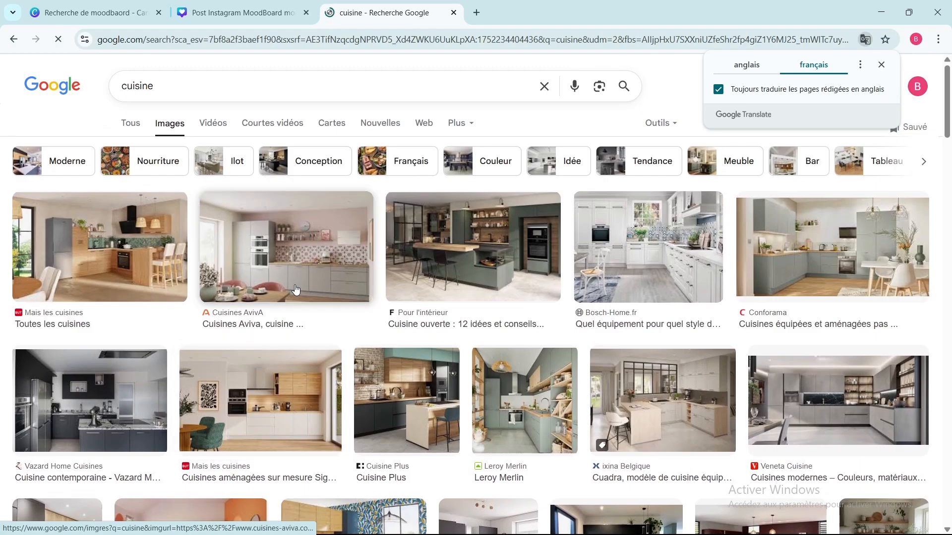
scroll(295, 288, "down", 14)
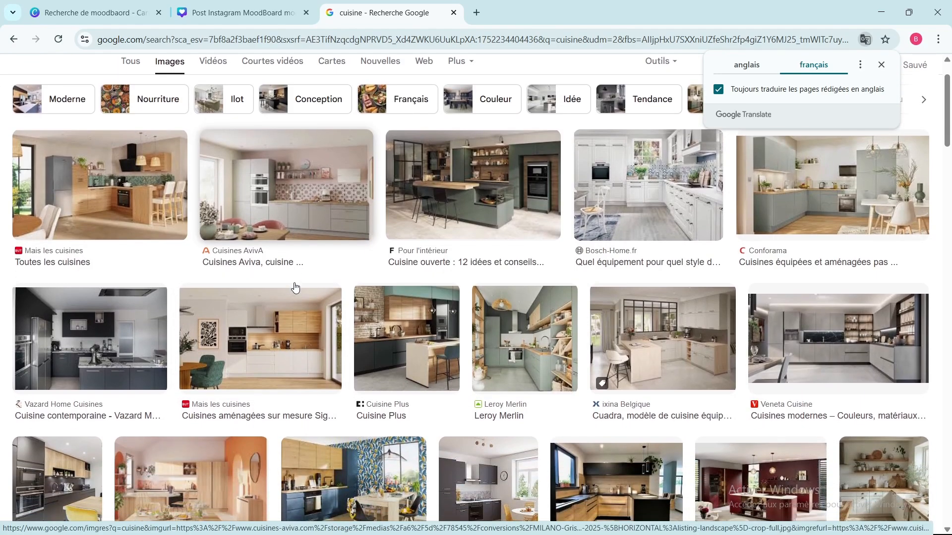
scroll(294, 287, "down", 10)
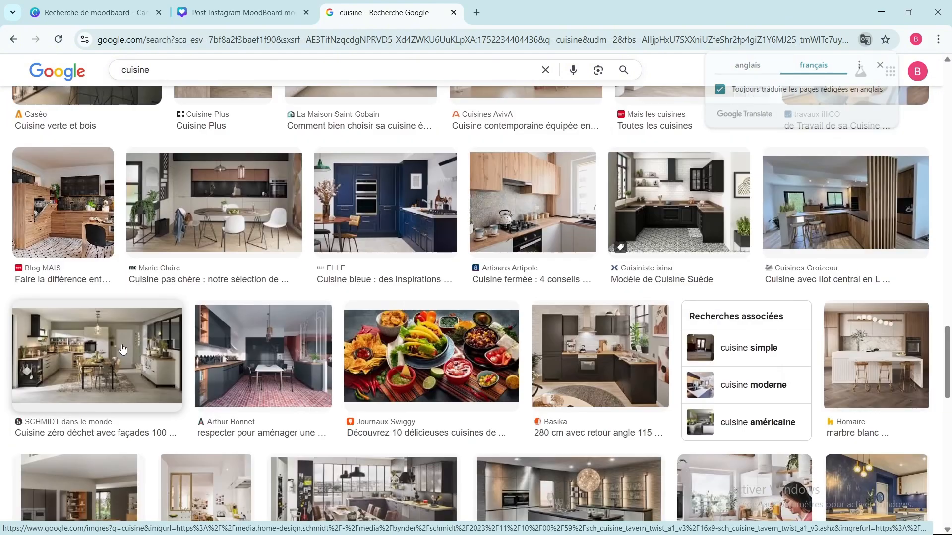
right_click(121, 343)
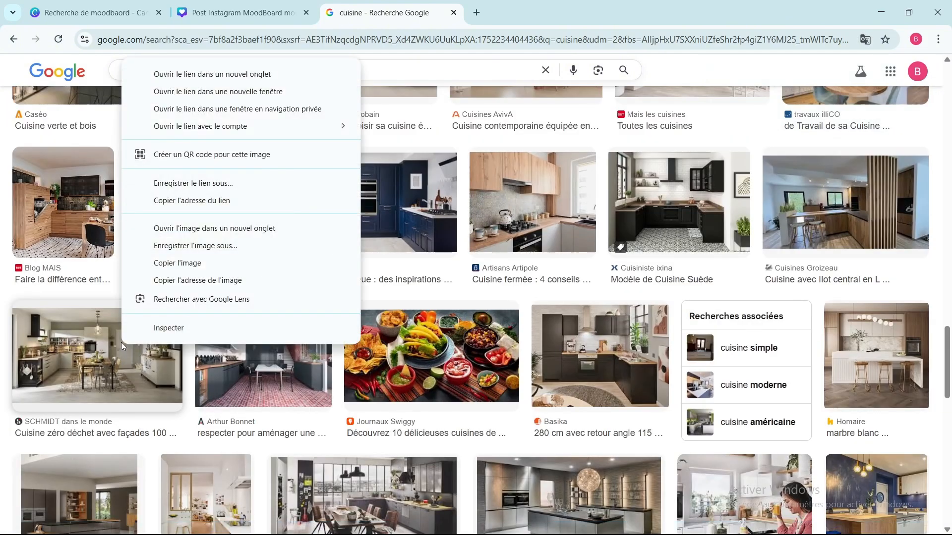
left_click(178, 250)
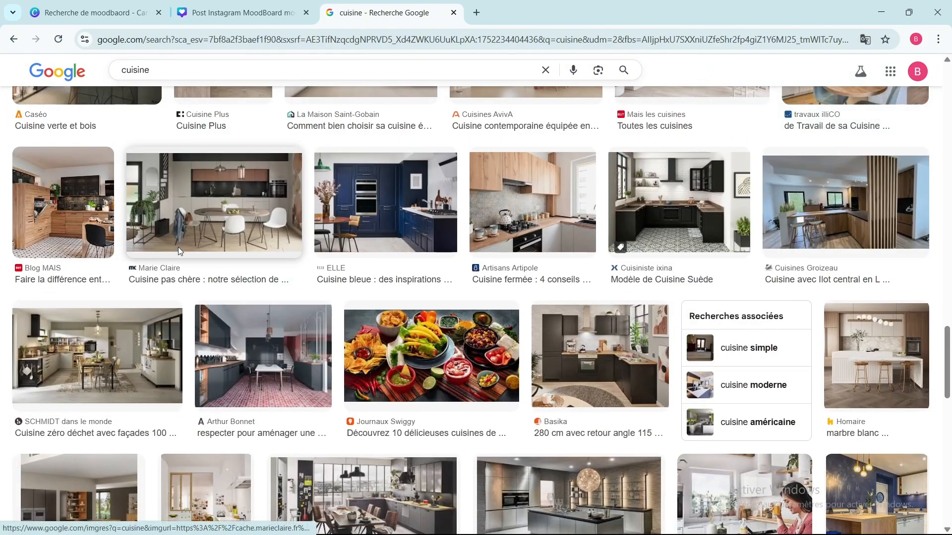
Step: Save the blue kitchen image from ELLE to the Téléchargements folder as 2
right_click(318, 246)
left_click(355, 242)
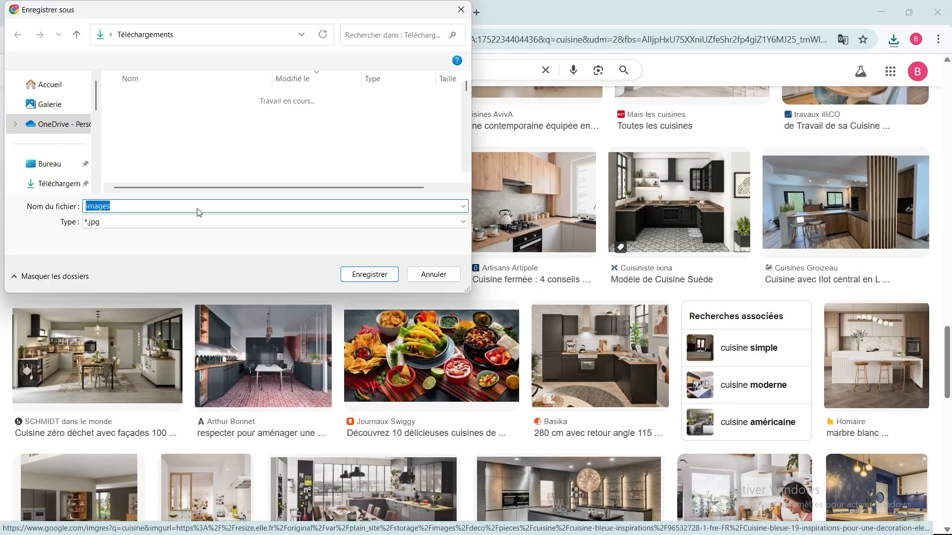
left_click(117, 206)
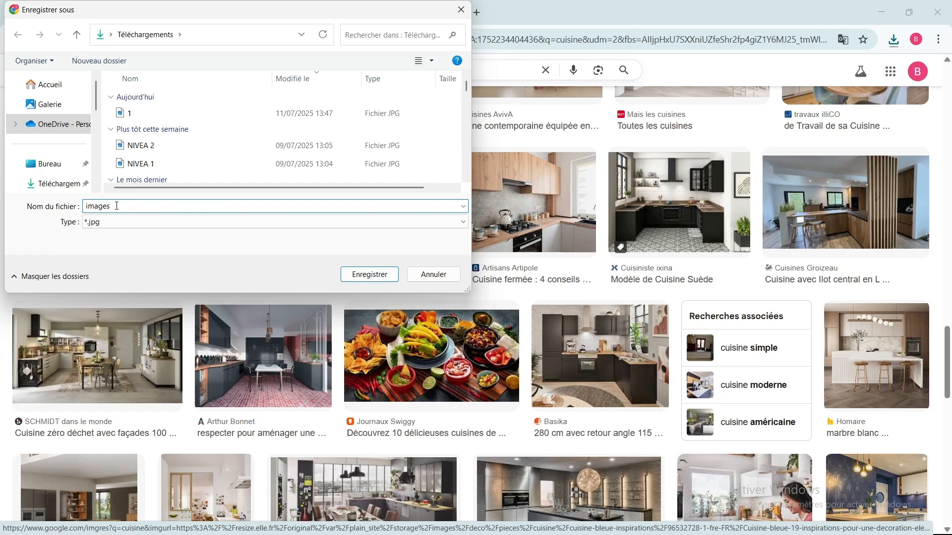
key("BackSpace")
key("BackSpace")
key("BackSpace")
key("BackSpace")
key("BackSpace")
key("BackSpace")
type("2")
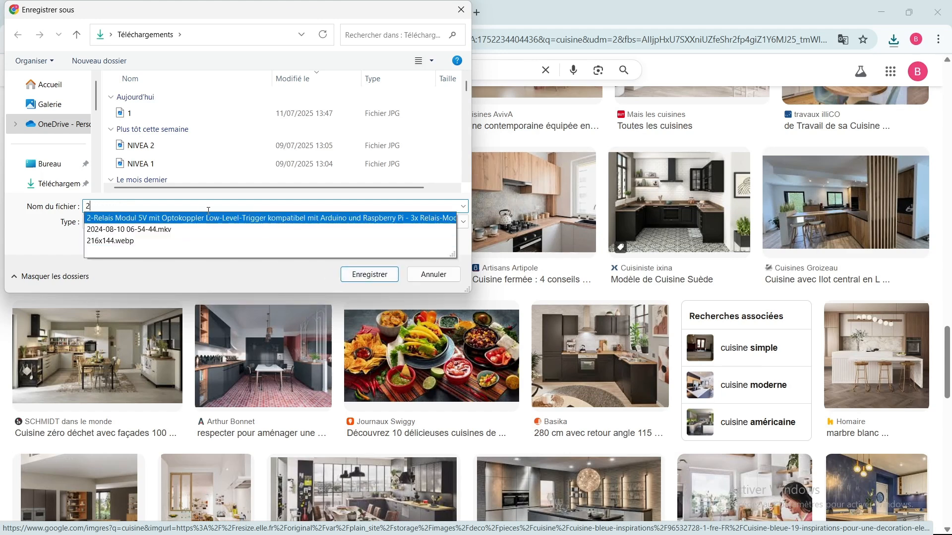
key("Return")
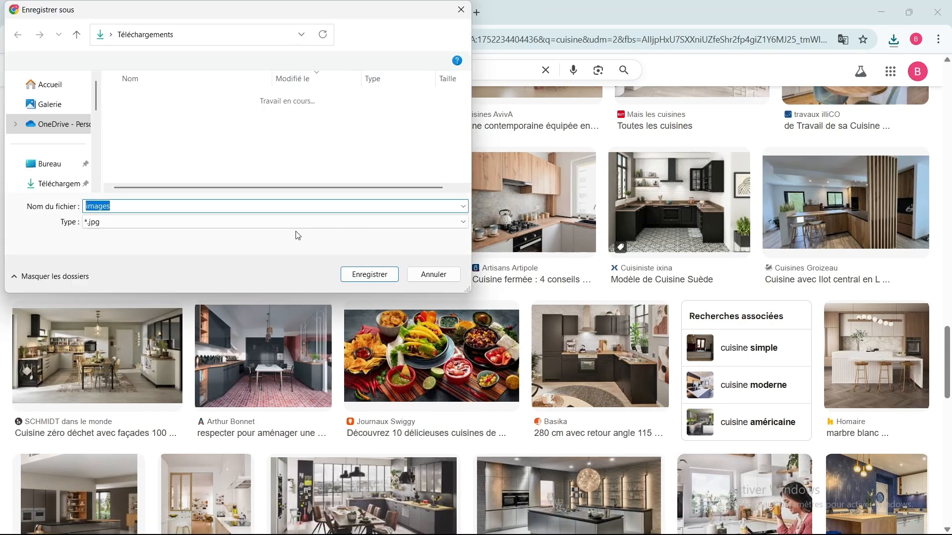
Step: Save another image from the results as 3 and the teal kitchen image from Pinterest as 4
type("3")
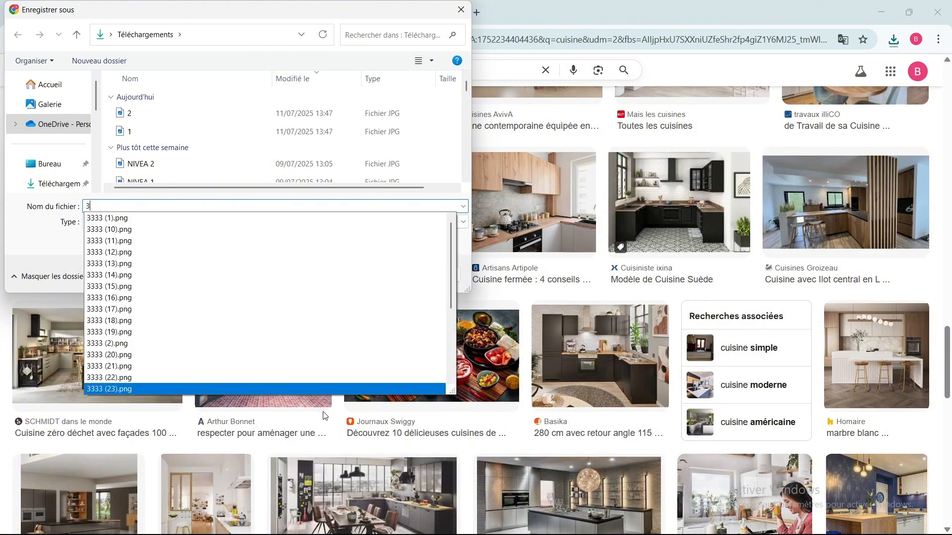
left_click(386, 278)
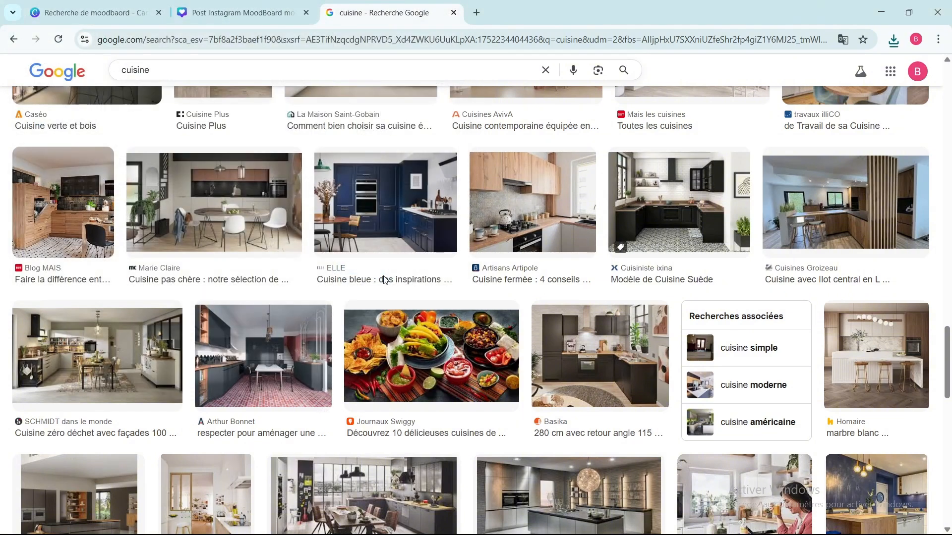
scroll(533, 346, "down", 5)
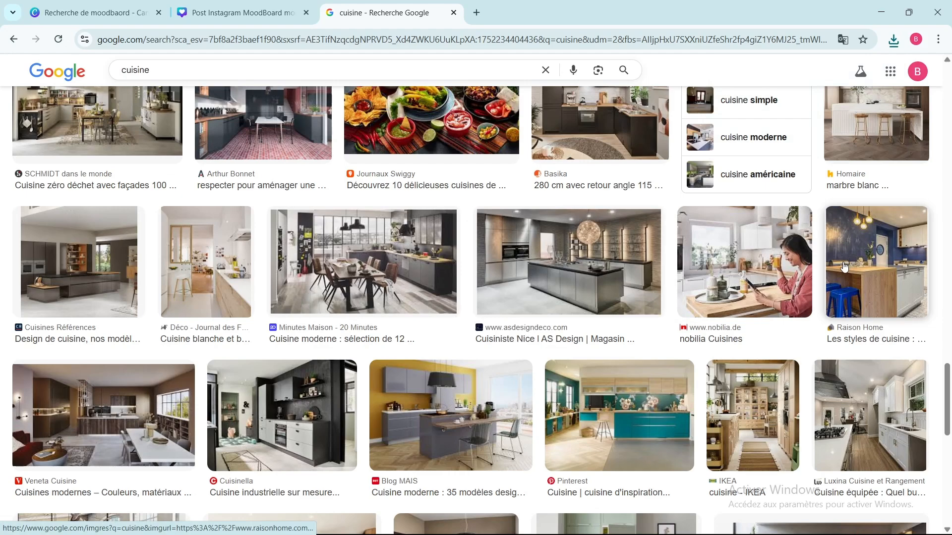
right_click(606, 411)
left_click(659, 437)
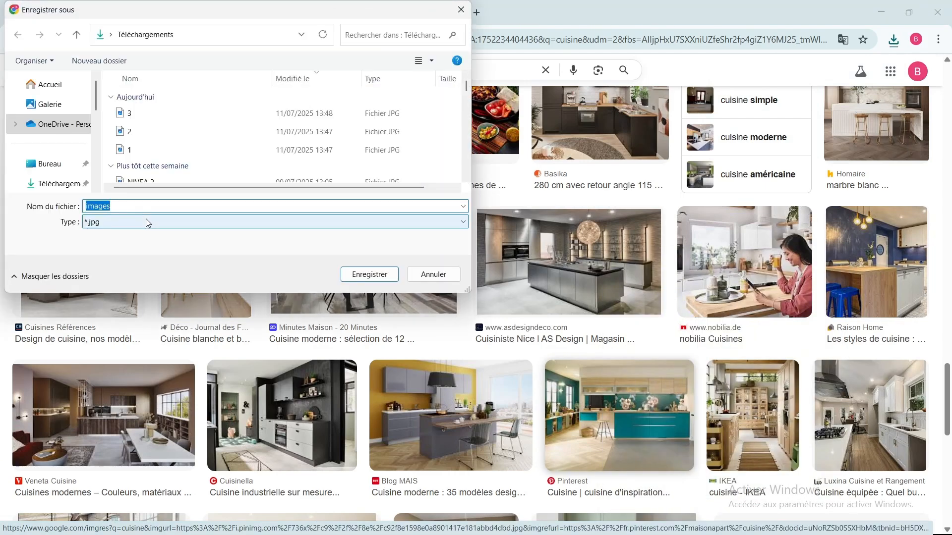
type("4")
key("Return")
Step: Save the Canadian Food Focus image of assorted dishes as 5
right_click(796, 299)
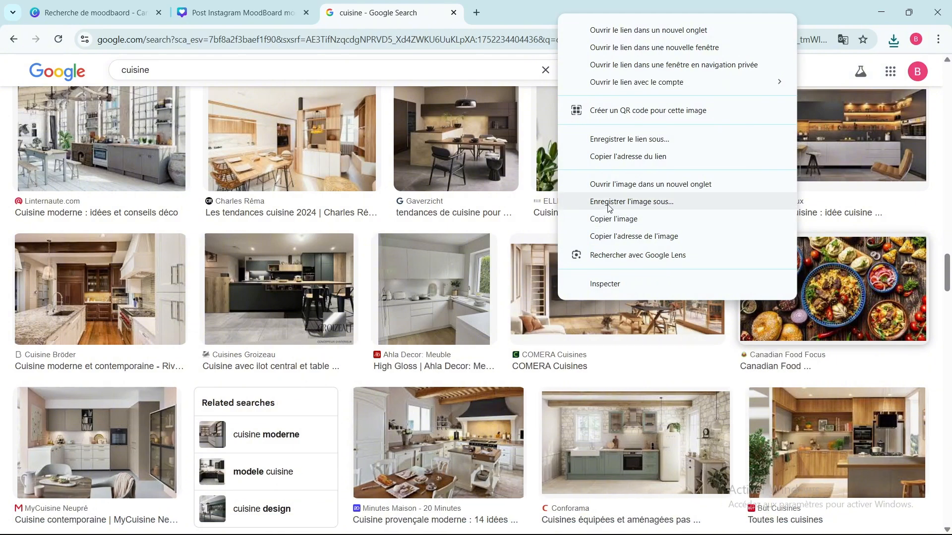
left_click(609, 203)
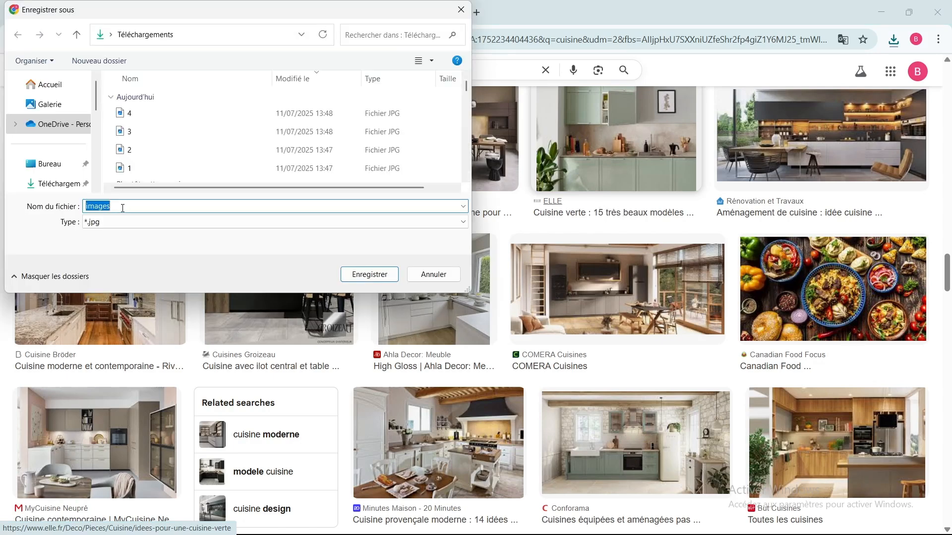
type("5")
key("Return")
Step: Open the Pipcke white-brick kitchen image and save further images from the results as 6, 7 and 8
scroll(184, 280, "down", 5)
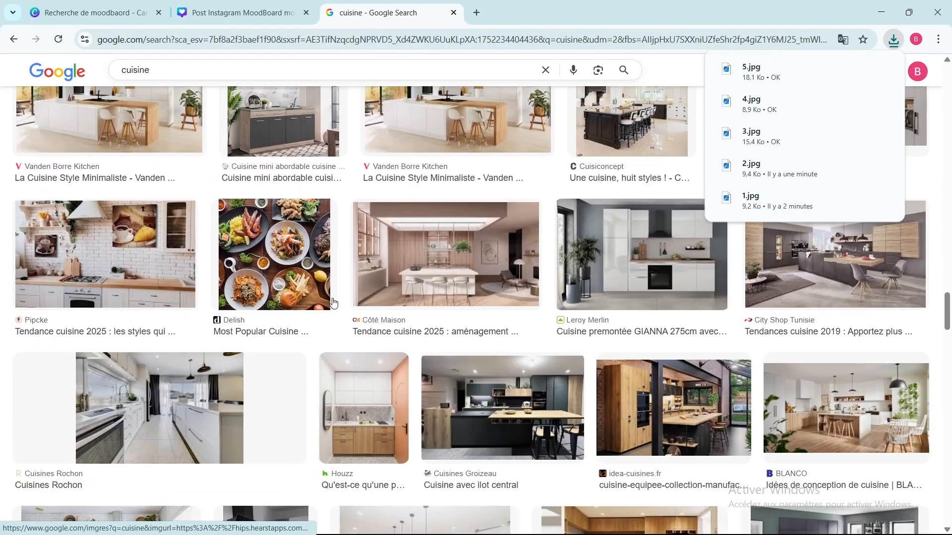
left_click(184, 280)
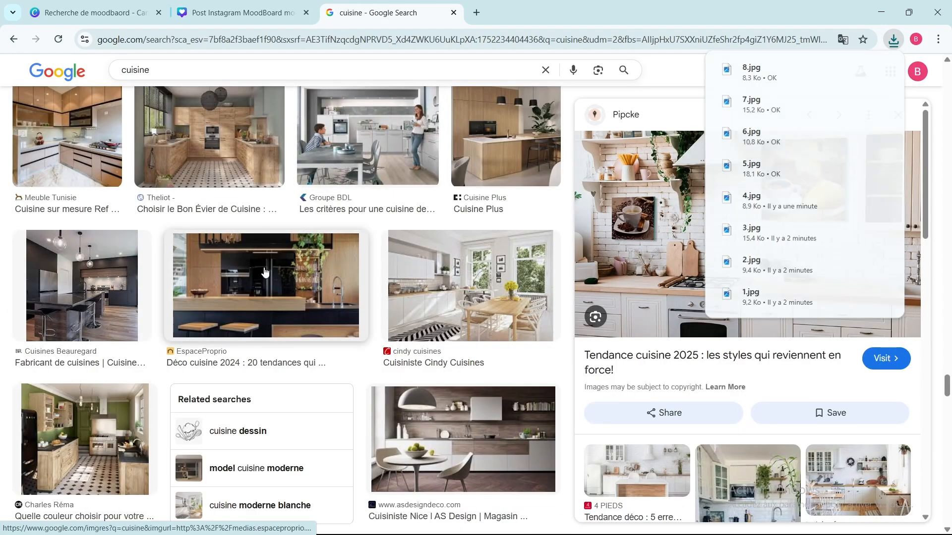
scroll(349, 218, "up", 5)
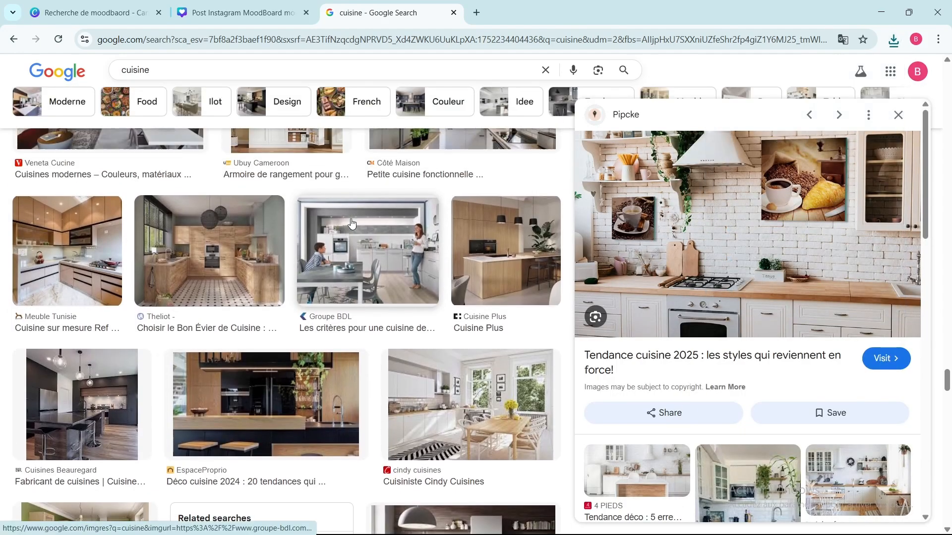
scroll(350, 223, "up", 3)
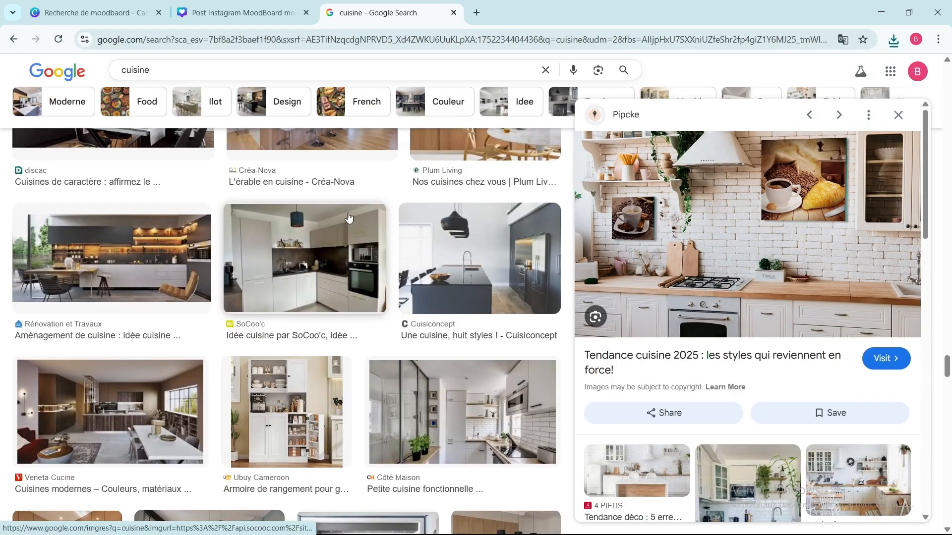
Step: Search Google for "pinterest" in a new browser tab and open the Pinterest website
left_click(477, 13)
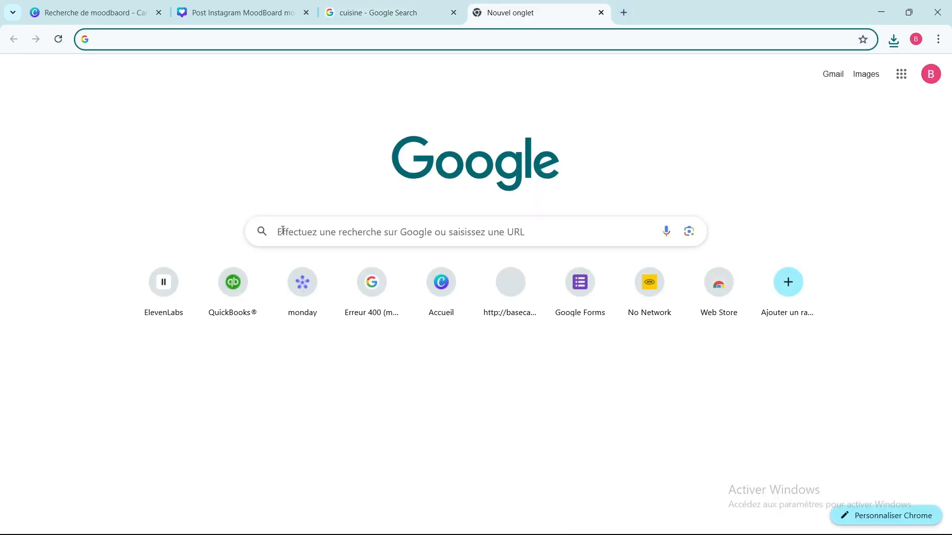
left_click(282, 231)
type("PI")
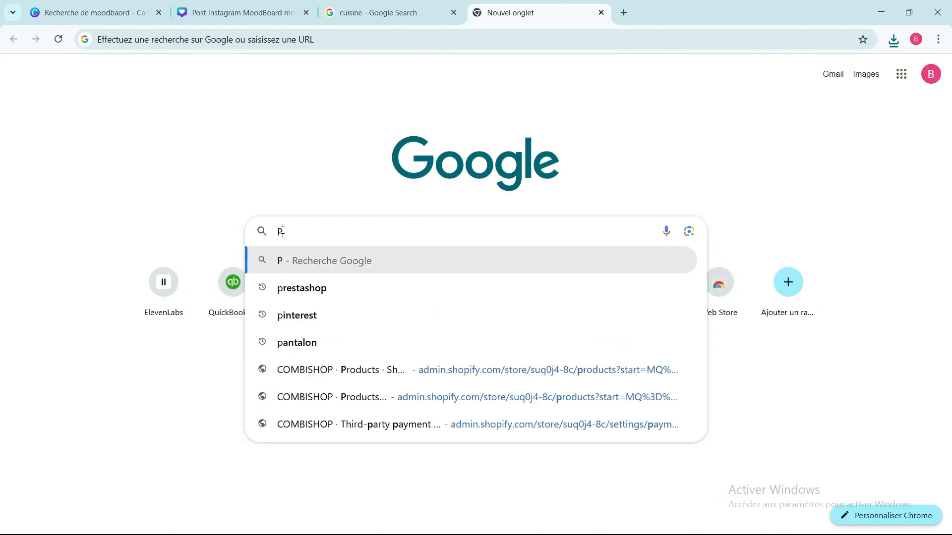
left_click(297, 323)
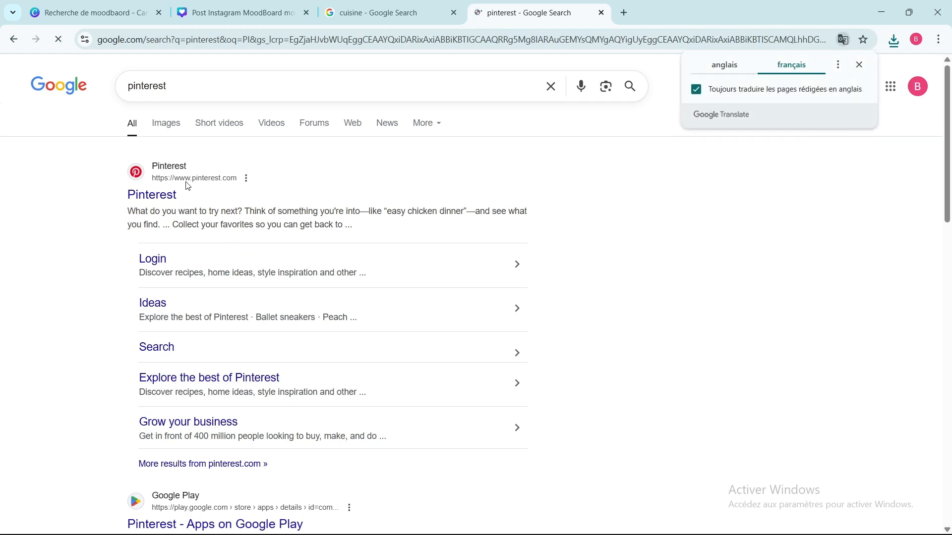
left_click(188, 180)
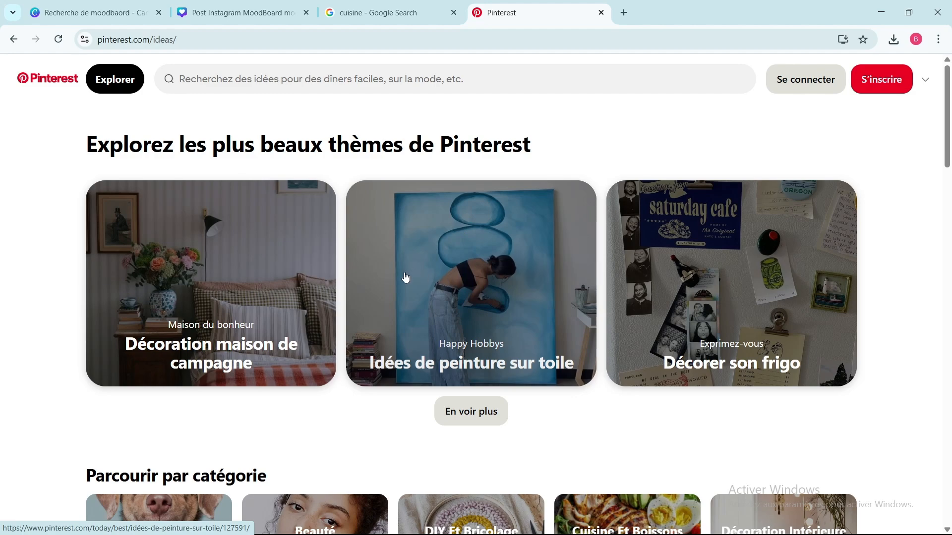
Step: Look over the Pinterest ideas page and search the site for "CUISINE"
scroll(406, 279, "down", 2)
scroll(406, 277, "down", 3)
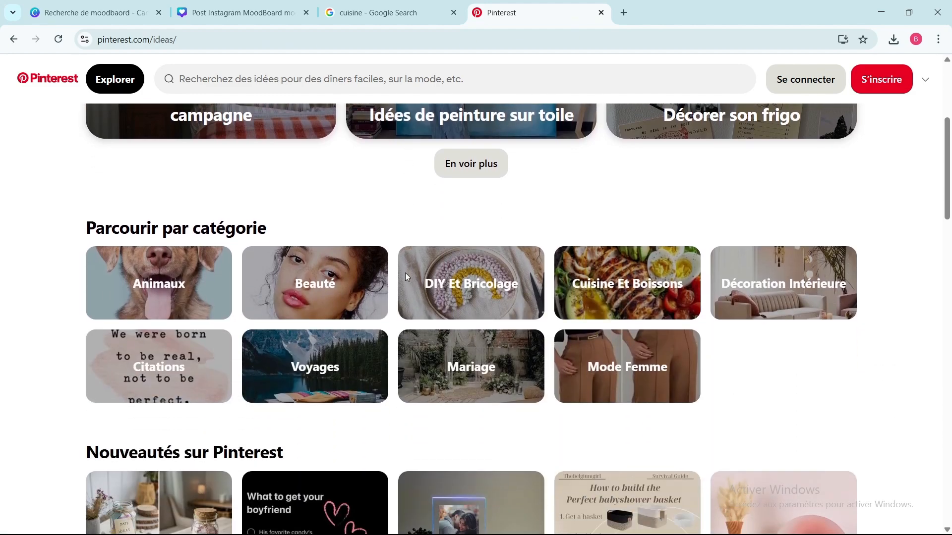
scroll(406, 278, "down", 6)
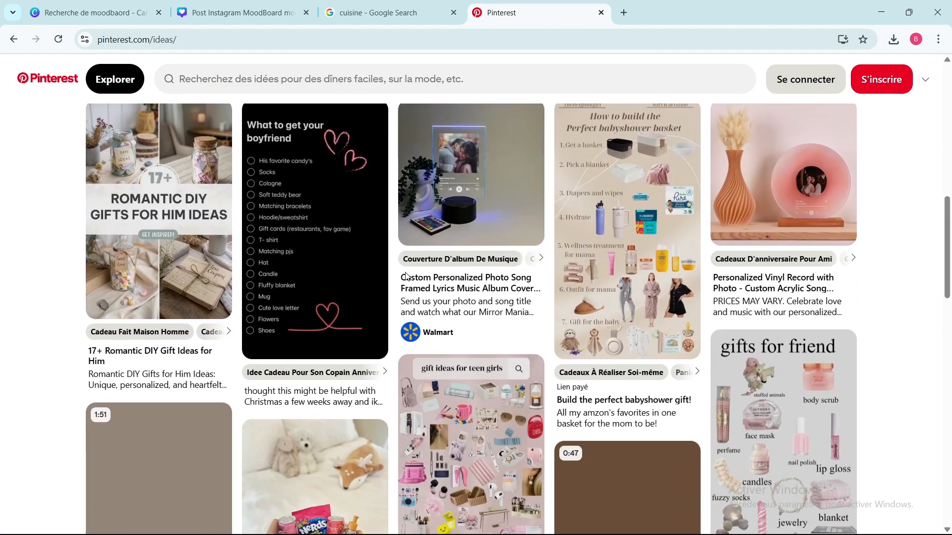
scroll(407, 278, "down", 3)
scroll(406, 278, "up", 9)
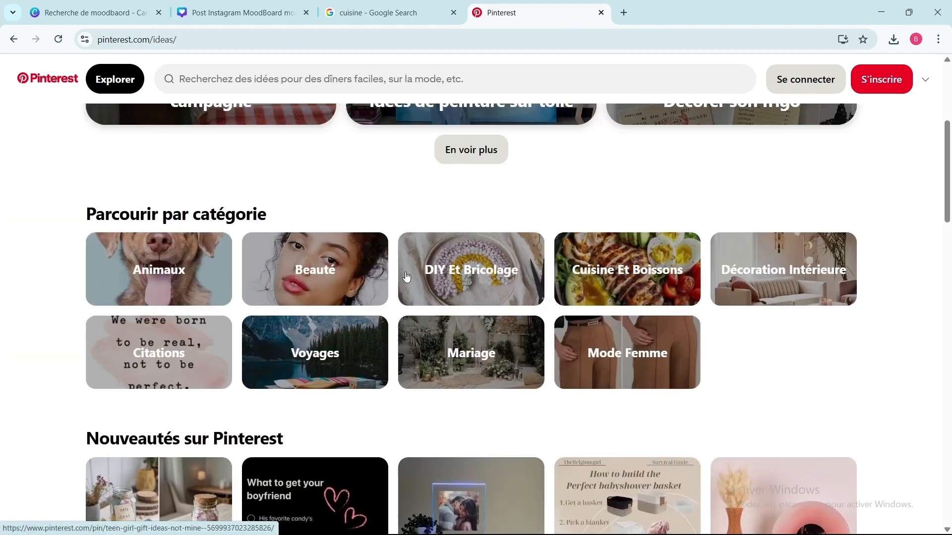
left_click(218, 80)
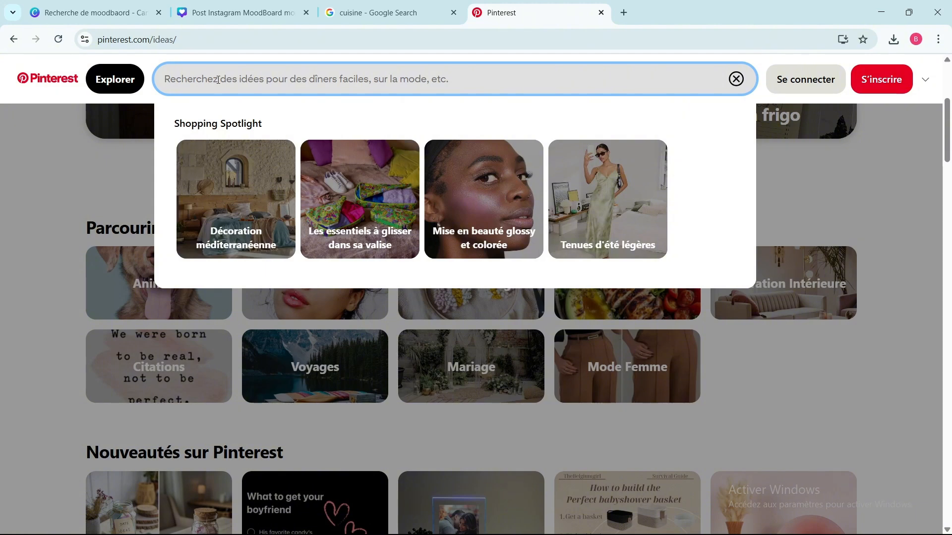
type("CUISINE")
key("Return")
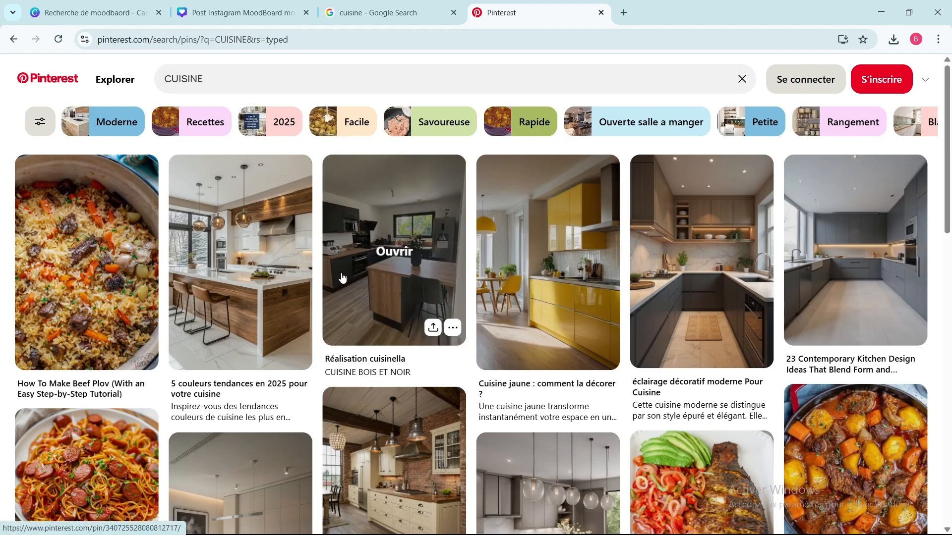
Step: Browse the CUISINE pins and show the image download options of the "How To Make Beef Plov" pin
scroll(341, 273, "down", 6)
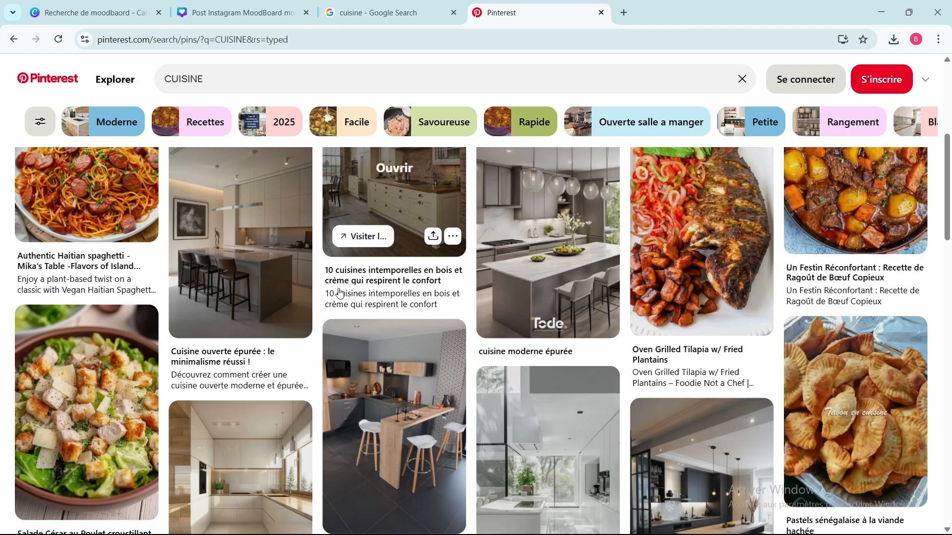
scroll(366, 297, "up", 5)
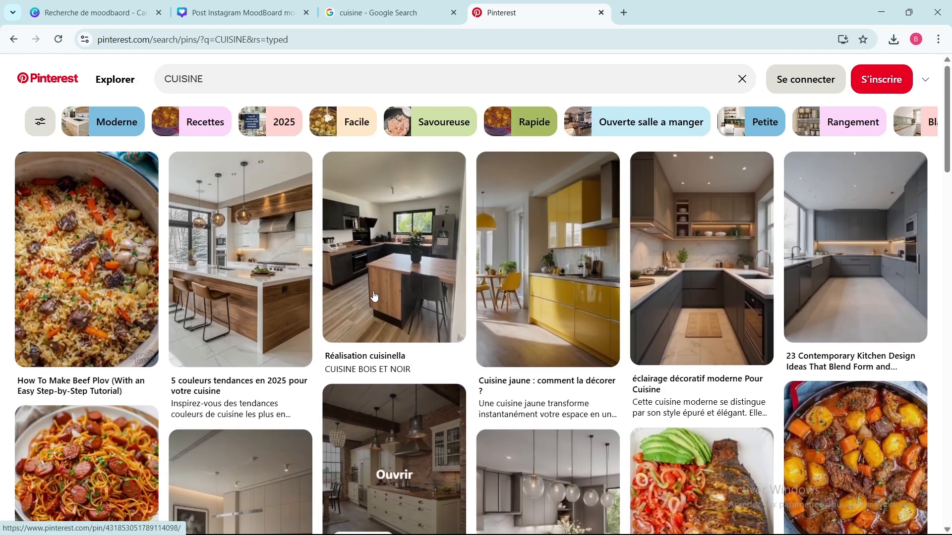
scroll(373, 296, "down", 5)
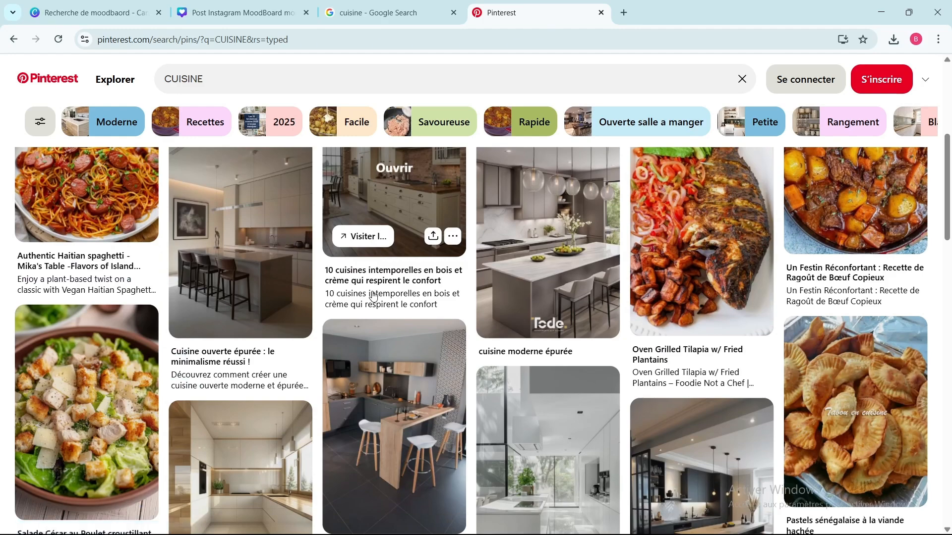
scroll(374, 296, "up", 5)
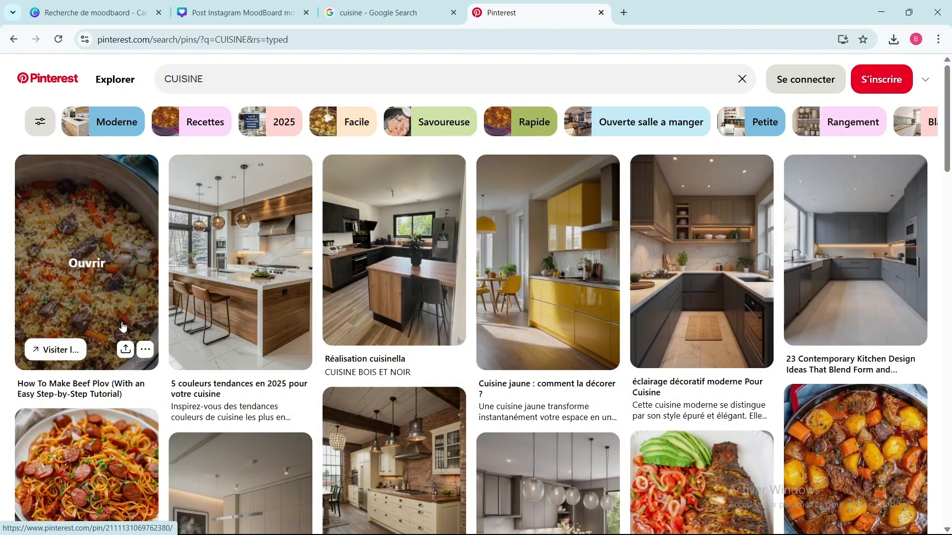
left_click(145, 350)
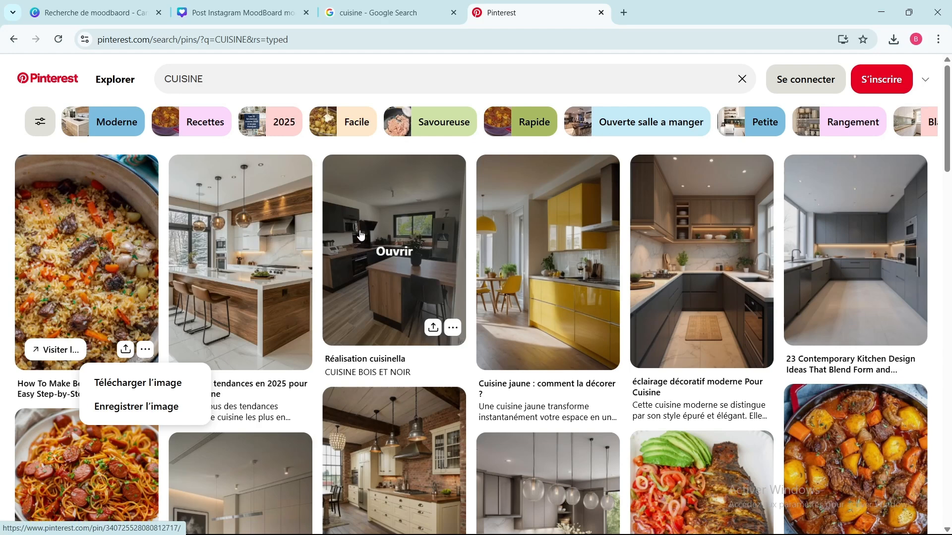
Step: Return to the Canva moodboard design and look through the "Cadre" frame results for shapes suited to page 2
left_click(246, 13)
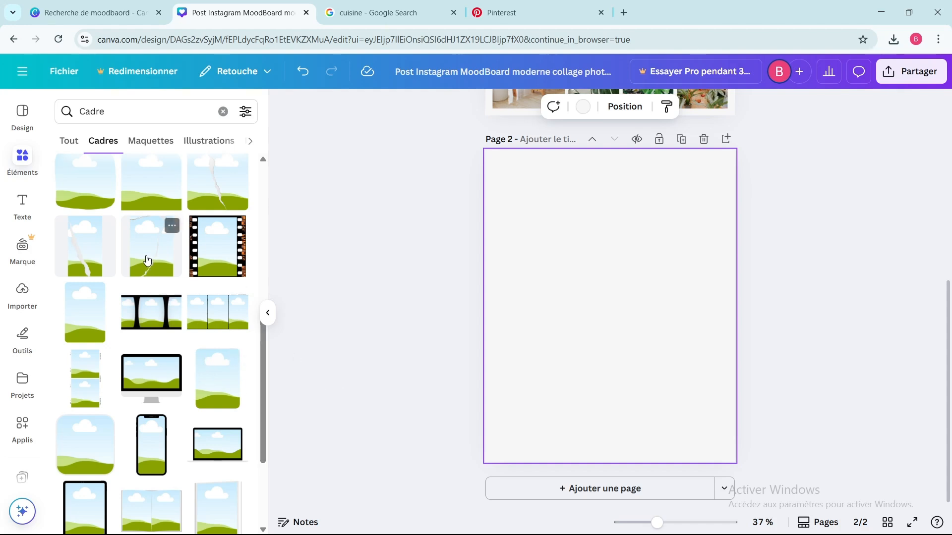
scroll(157, 277, "down", 10)
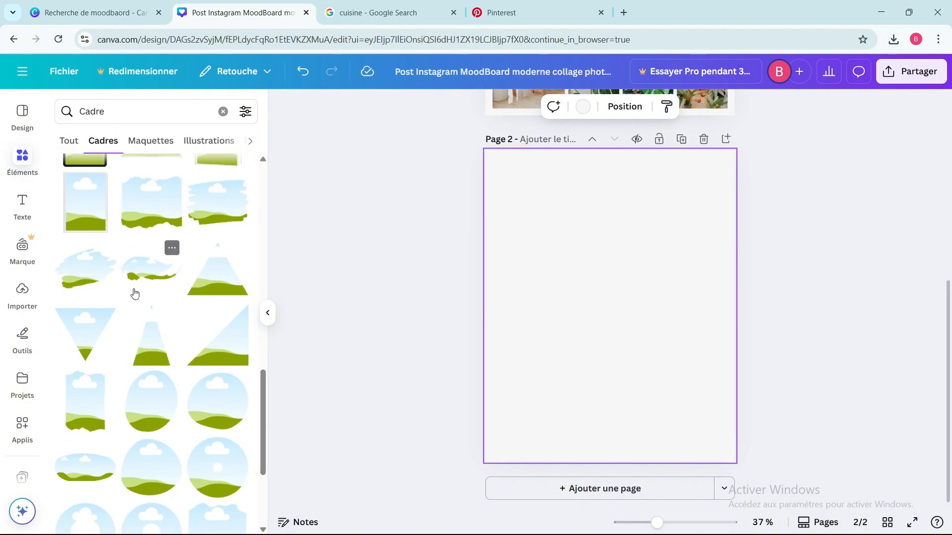
scroll(133, 292, "down", 4)
scroll(134, 292, "down", 3)
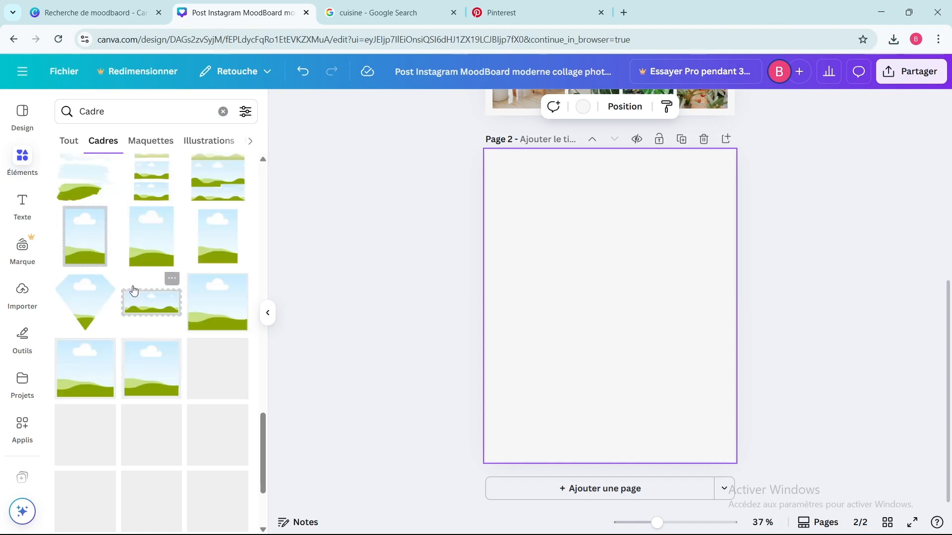
scroll(133, 289, "down", 5)
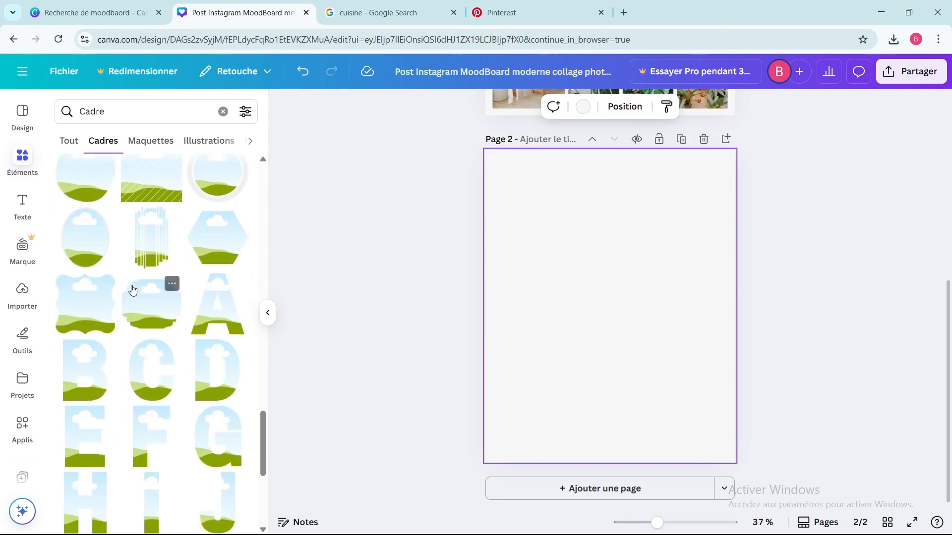
scroll(133, 289, "down", 15)
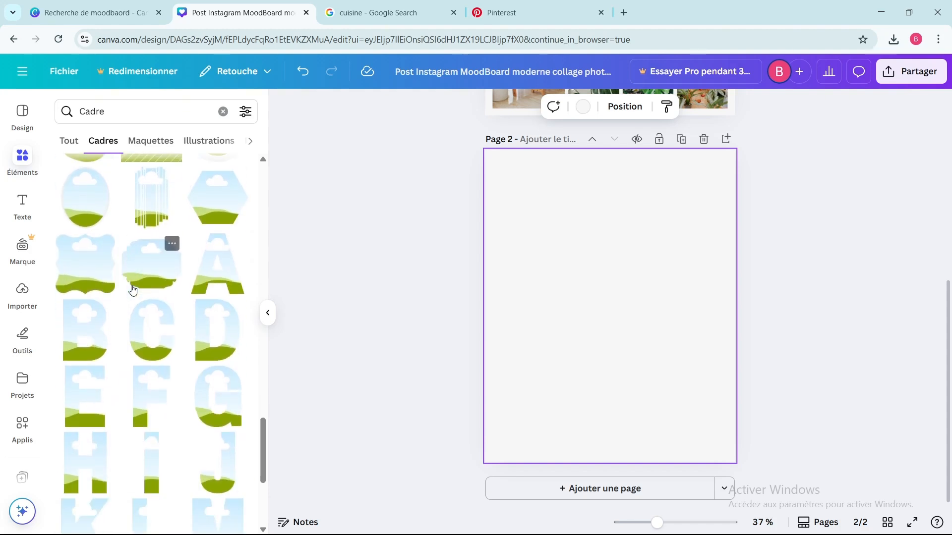
scroll(132, 288, "down", 7)
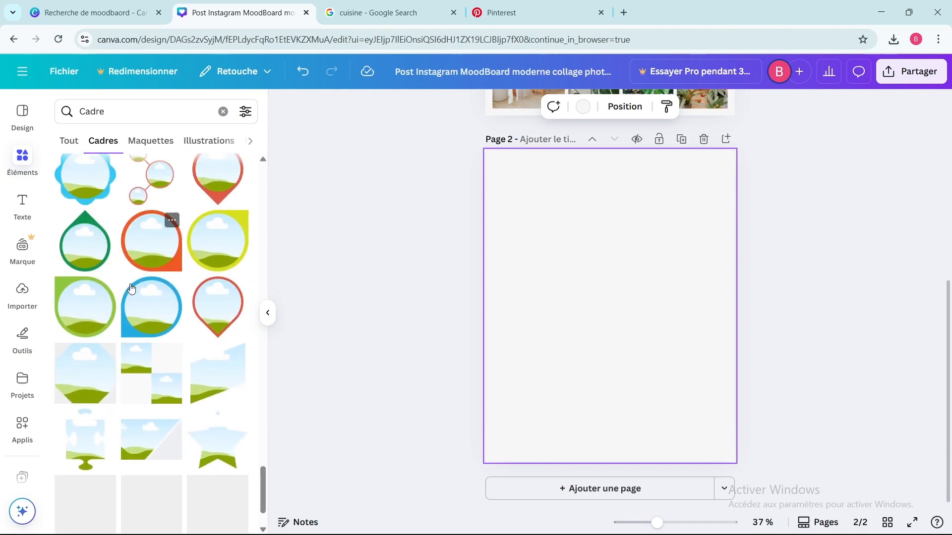
scroll(132, 288, "down", 8)
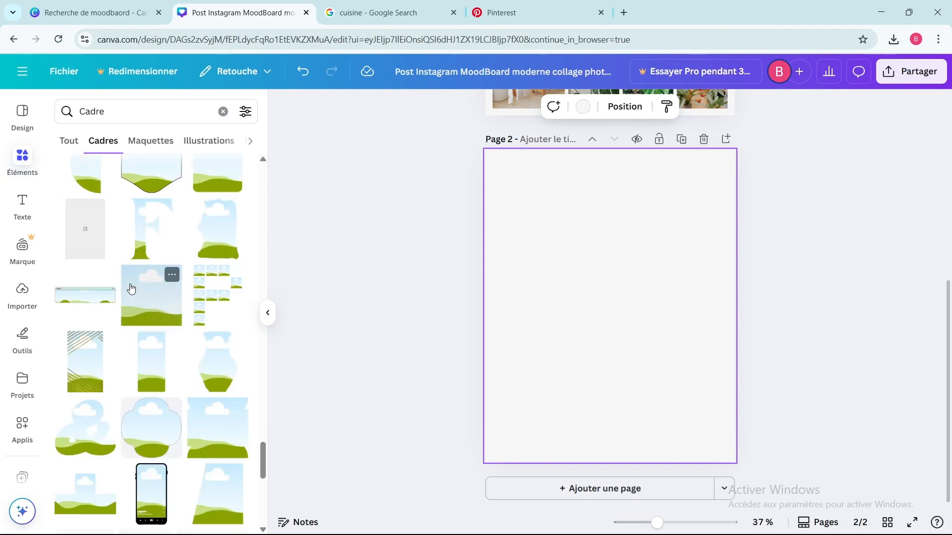
scroll(130, 286, "up", 2)
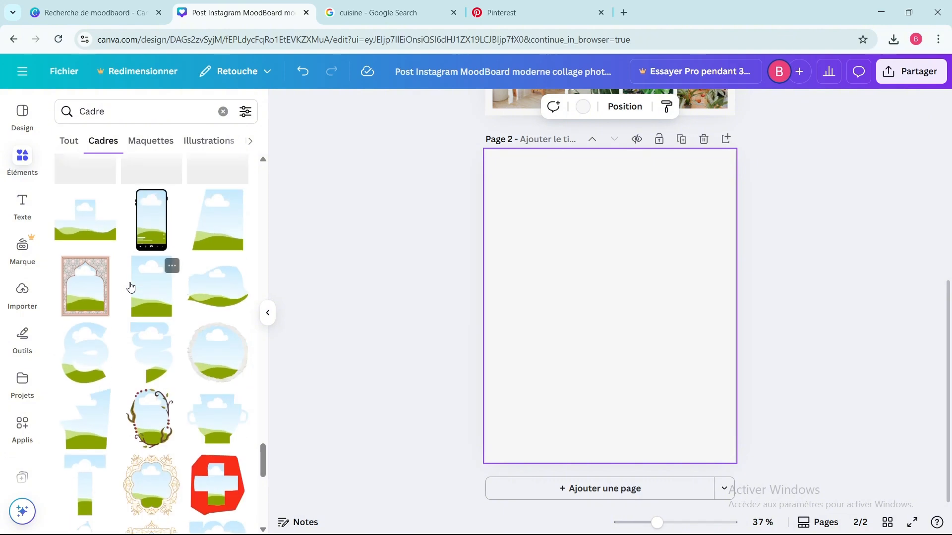
scroll(166, 339, "up", 5)
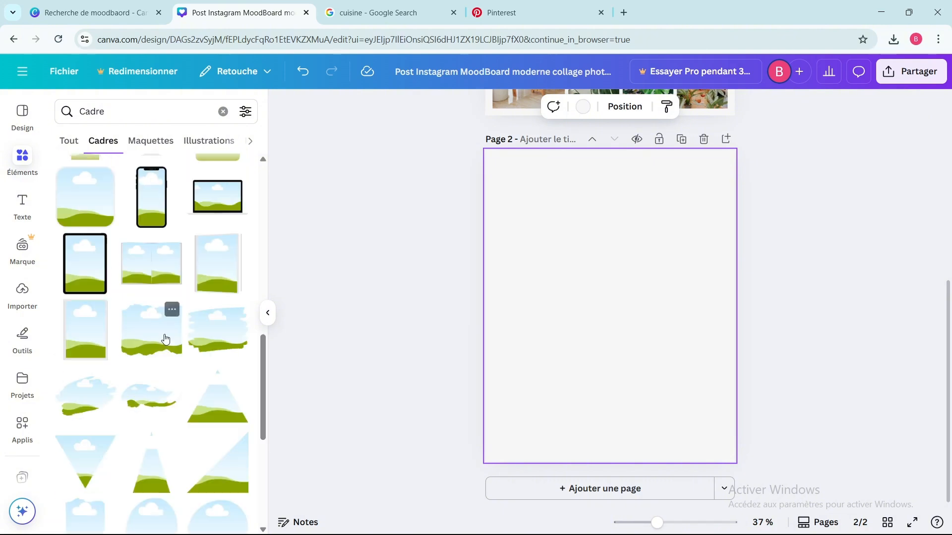
Step: Fill page 2 with a collage of rounded, book-style, strip, torn-paper and brush-stroke photo frames, with the rounded one in the upper-left corner
left_click(145, 271)
left_click_drag(594, 282, 624, 187)
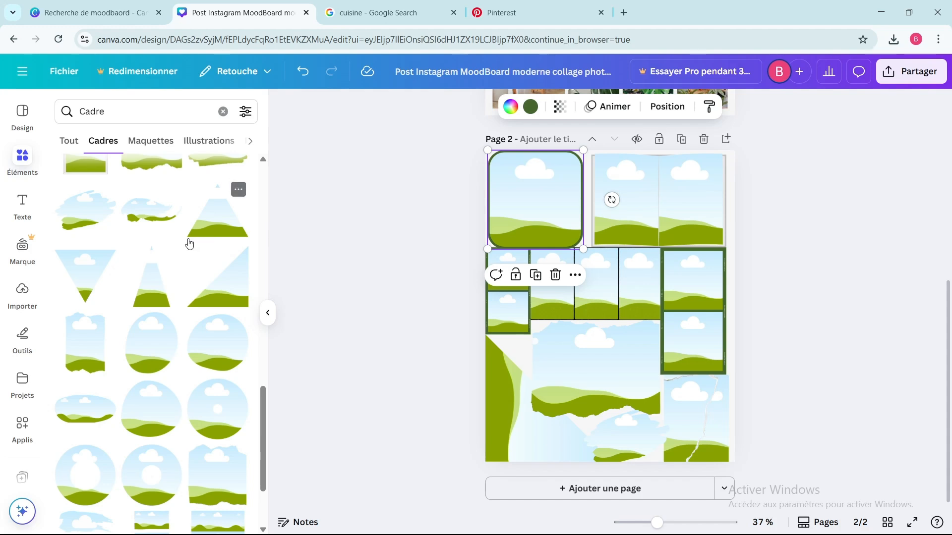
scroll(189, 239, "up", 4)
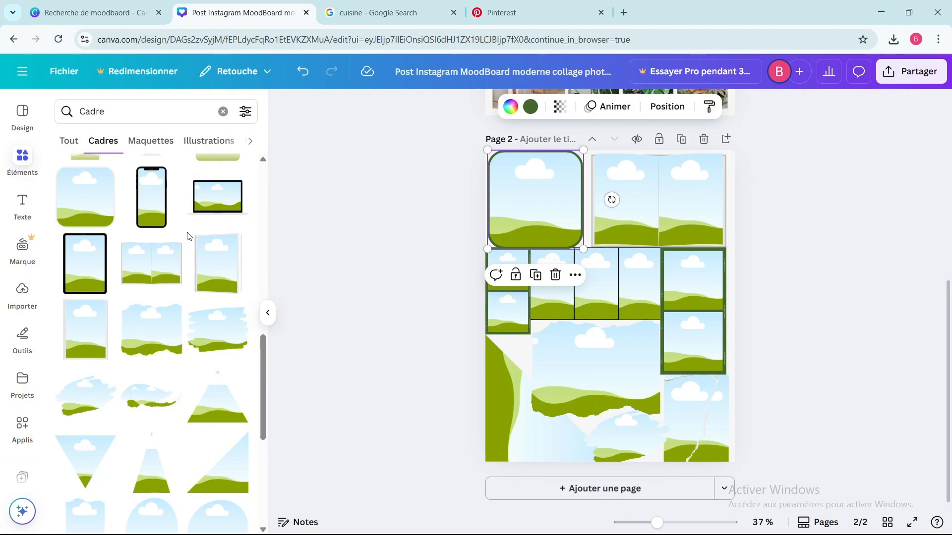
Step: Upload the saved numbered JPG cuisine images from the Téléchargements folder to the design's image library
left_click(25, 292)
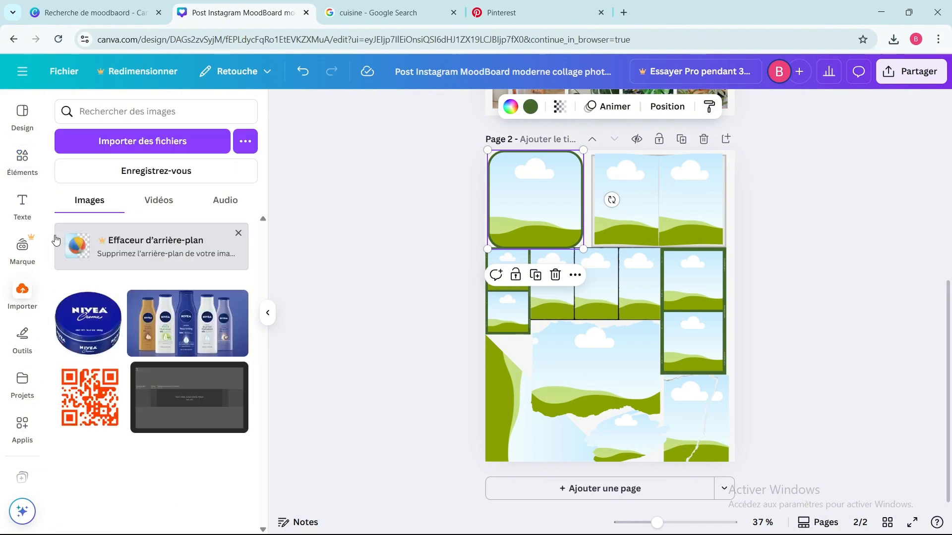
left_click(118, 143)
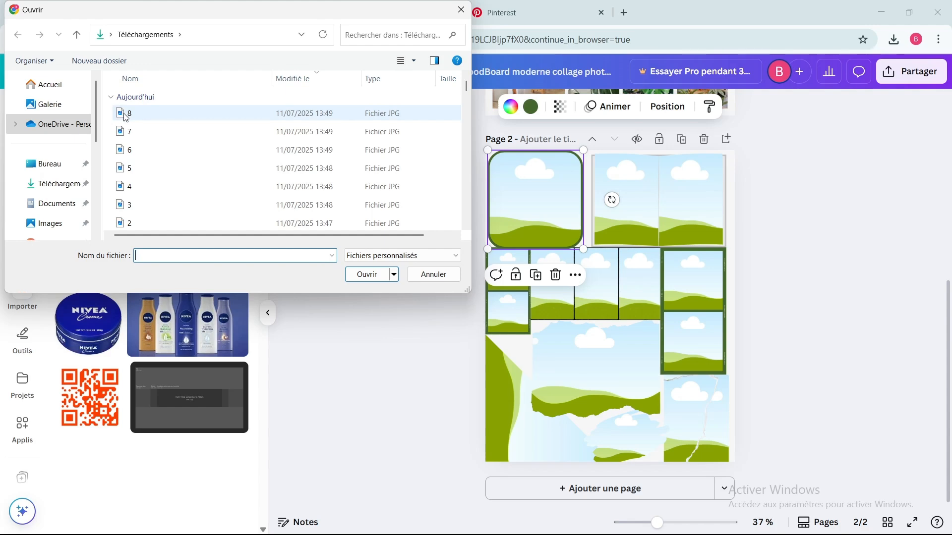
left_click(123, 114)
key("Down")
key("Up")
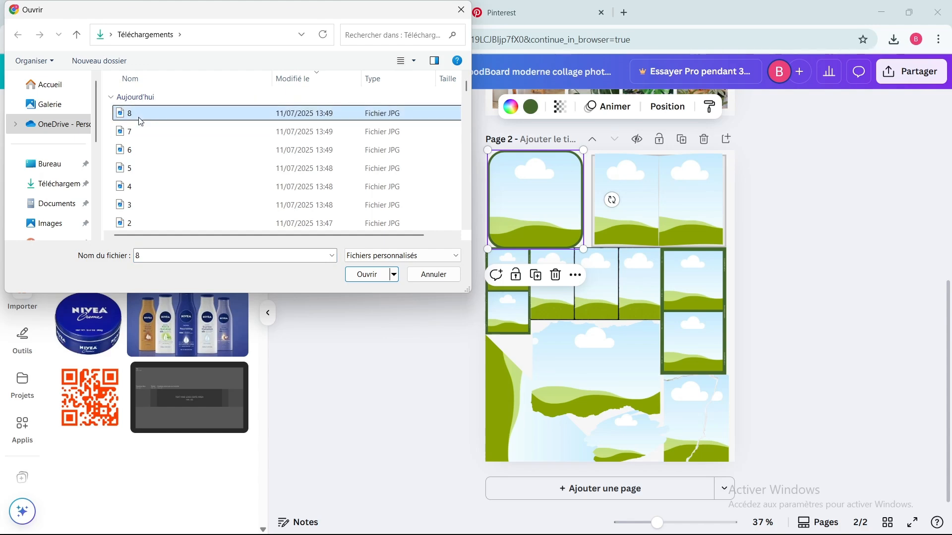
left_click(376, 273)
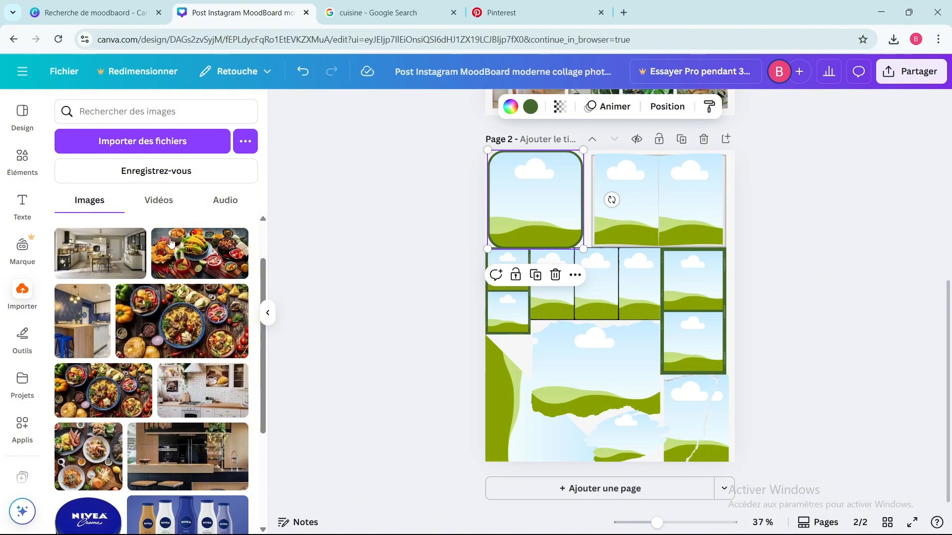
Step: Place the uploaded kitchen and food photos in the page 2 frames, starting with the dining kitchen in the rounded frame
left_click_drag(102, 253, 500, 206)
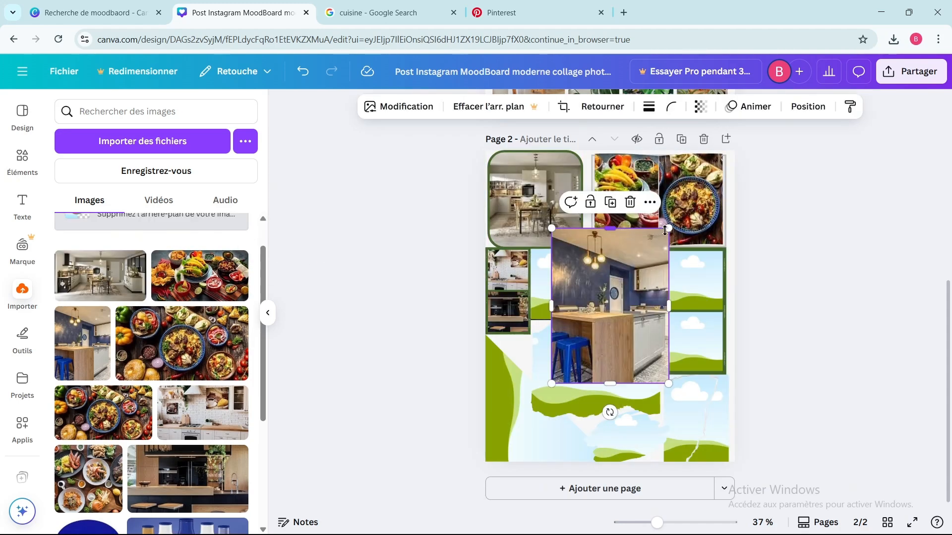
left_click_drag(665, 231, 559, 282)
left_click(561, 283)
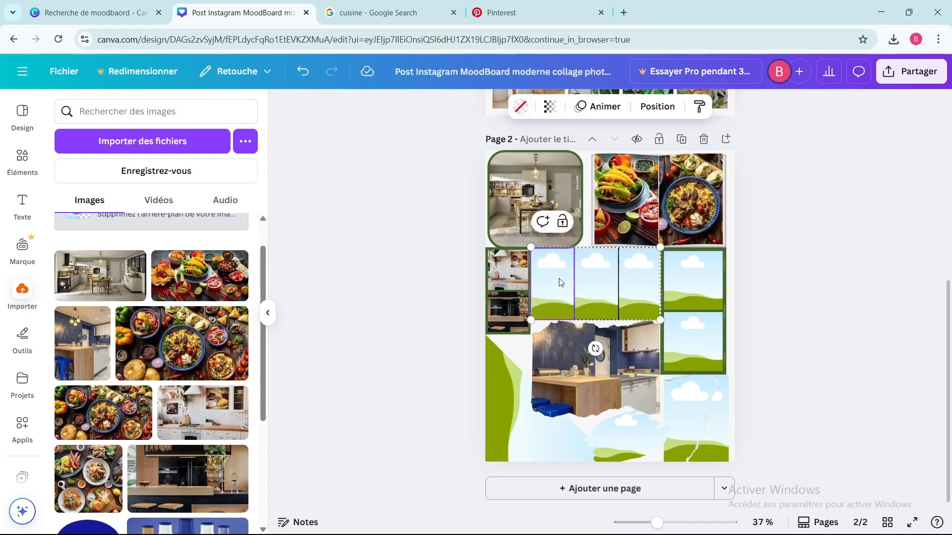
left_click_drag(579, 341, 559, 267)
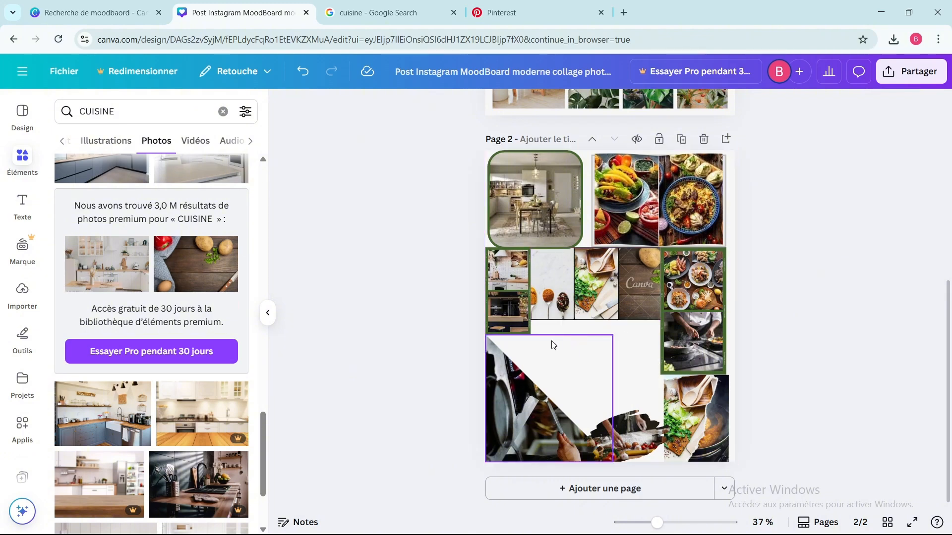
Step: Find "Cadre" frames again, add a torn-paper frame and fit it into the empty area below the three-photo strip
left_click(222, 111)
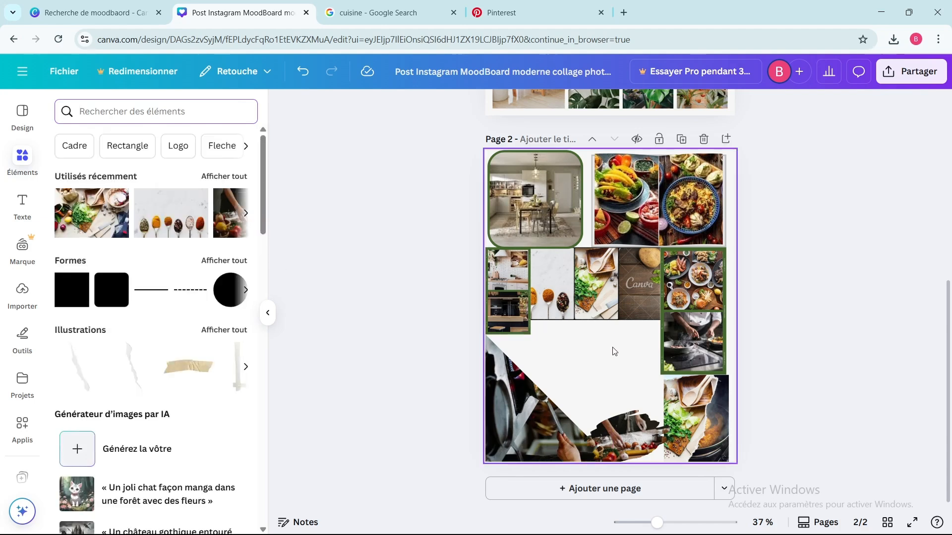
left_click(79, 150)
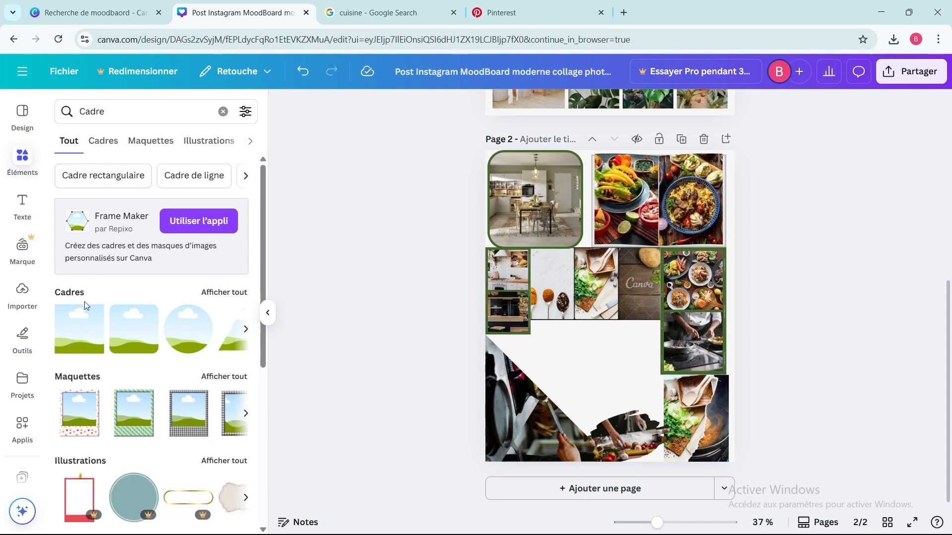
scroll(93, 356, "down", 1)
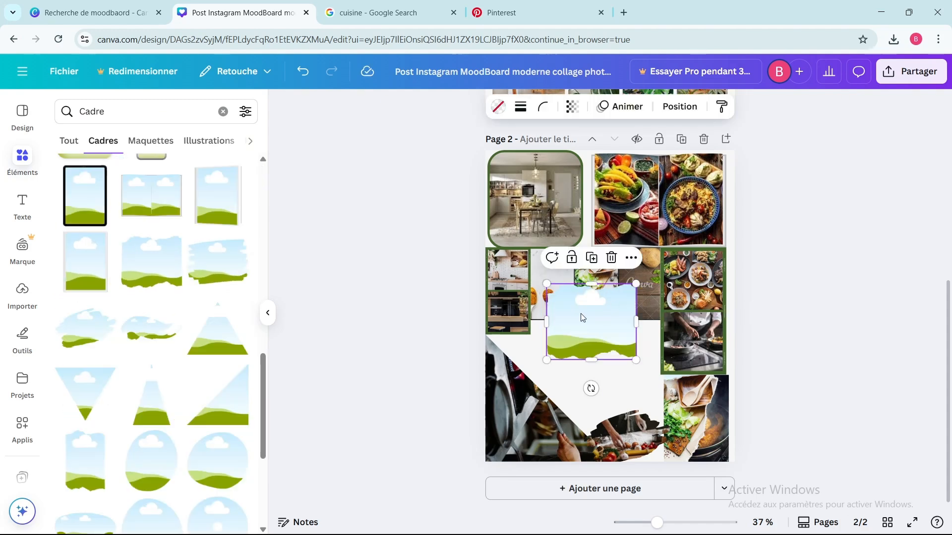
left_click_drag(581, 318, 655, 365)
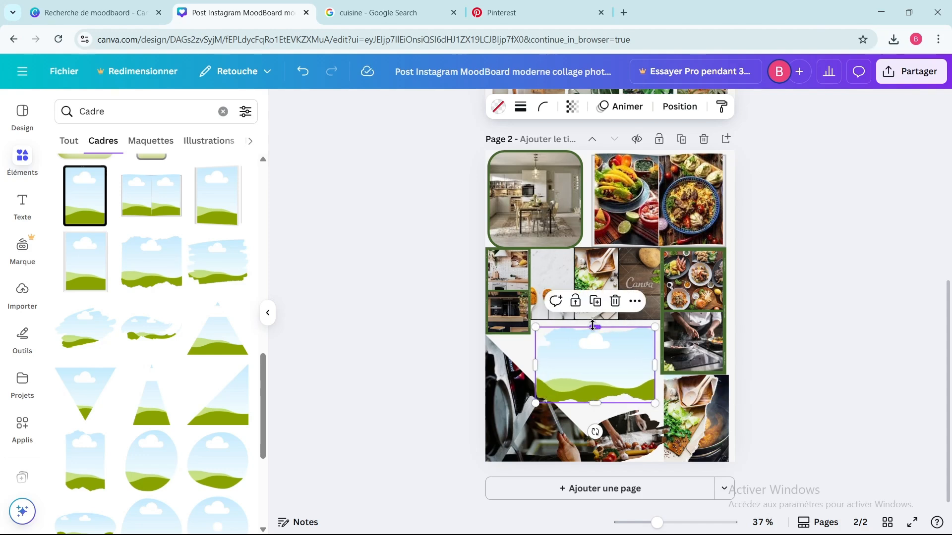
Step: Search the elements for "cuisine" photos and fill the new torn-paper frame with the cook and steaming pot picture
left_click(222, 112)
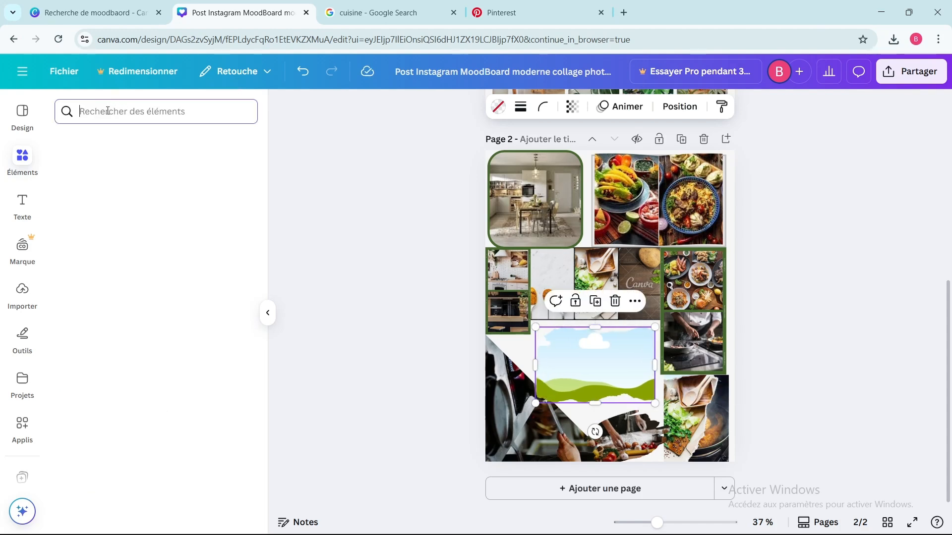
left_click(110, 111)
type("CUI")
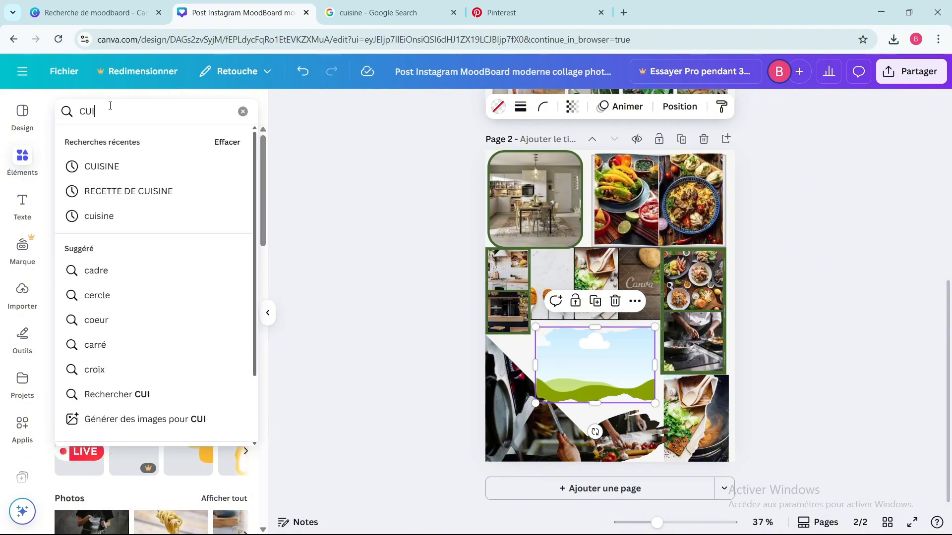
left_click(99, 216)
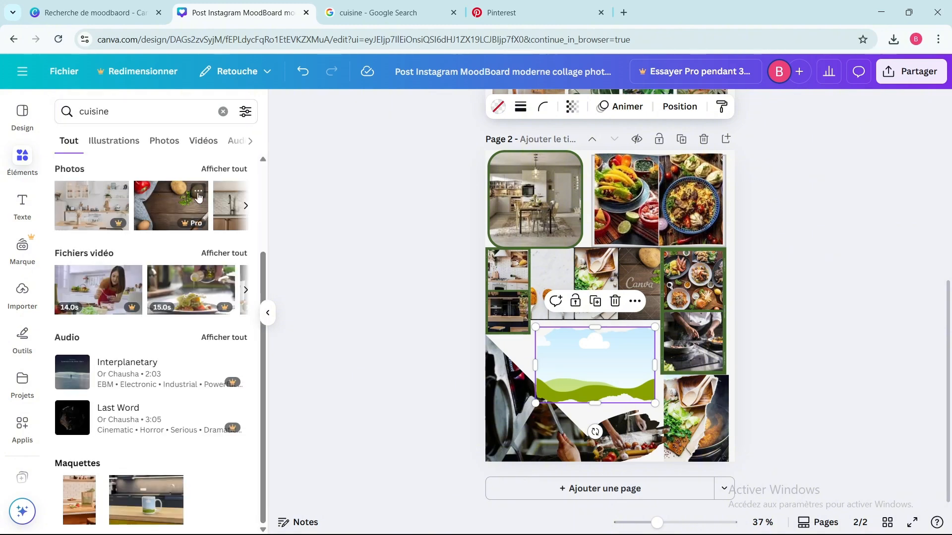
left_click(223, 170)
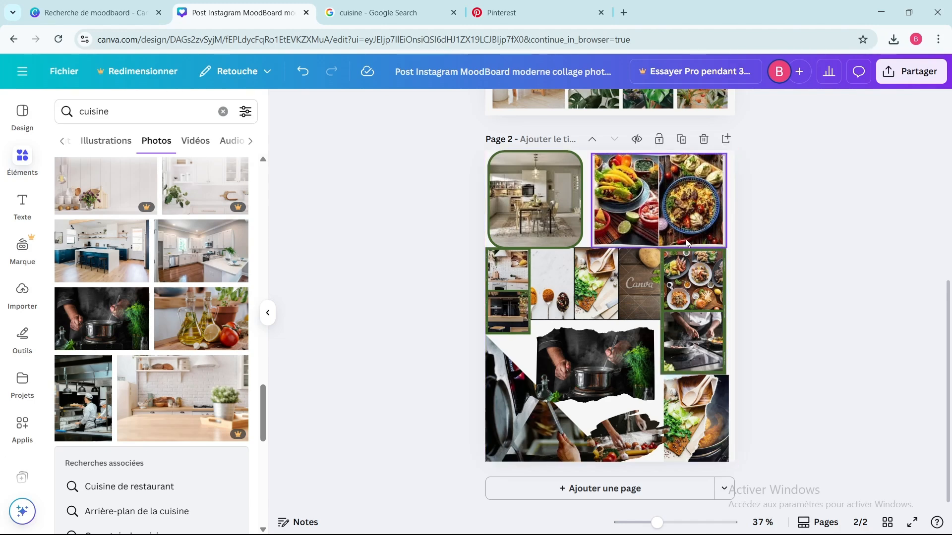
Step: Rename the design as "CUISINE vert gris"
left_click(585, 72)
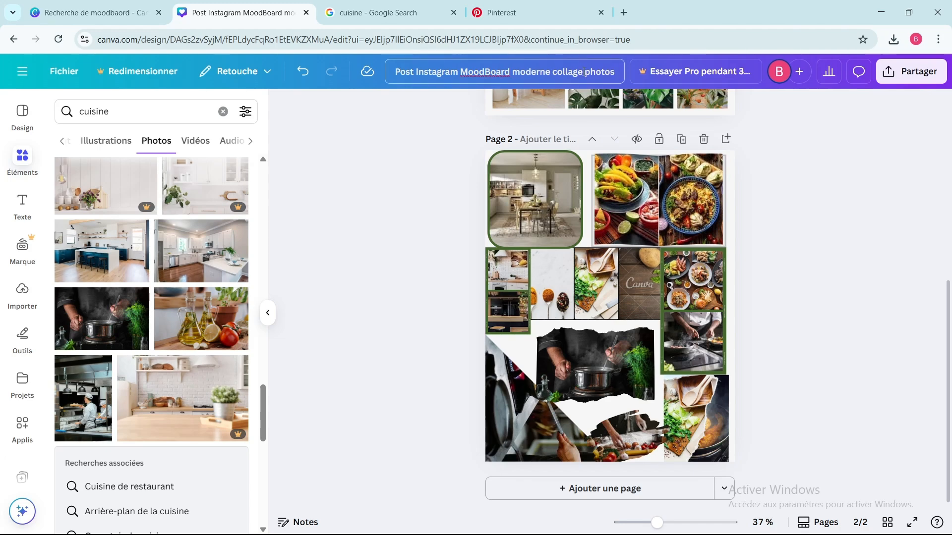
left_click_drag(607, 73, 380, 75)
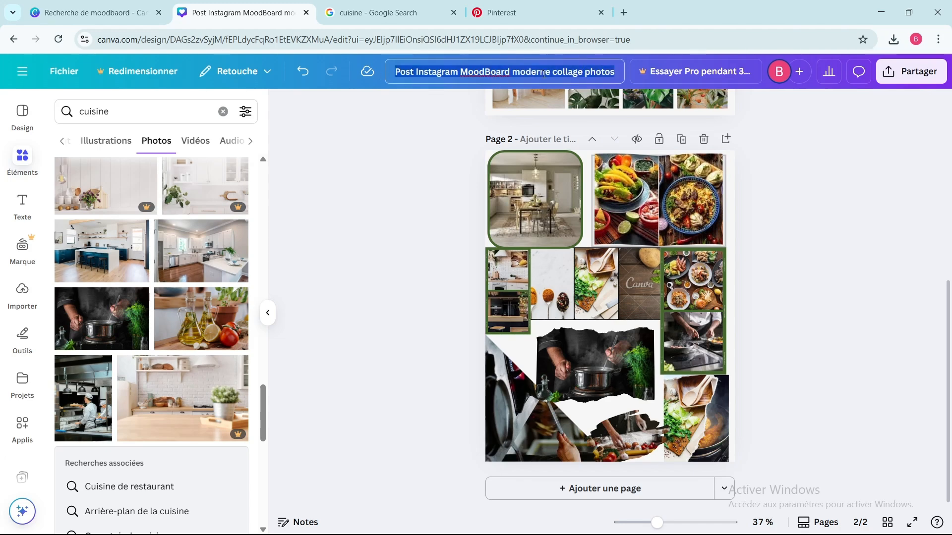
type("CUISINE vert gris")
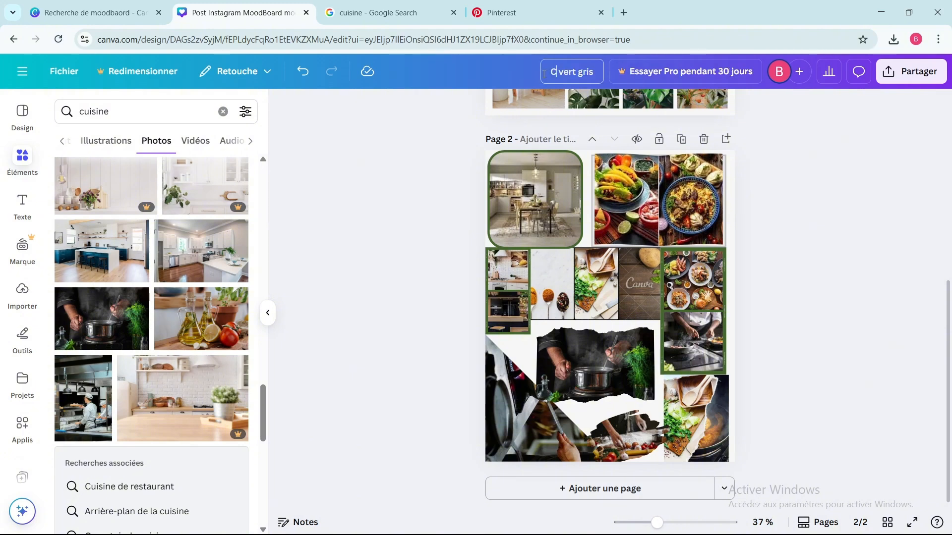
left_click(621, 259)
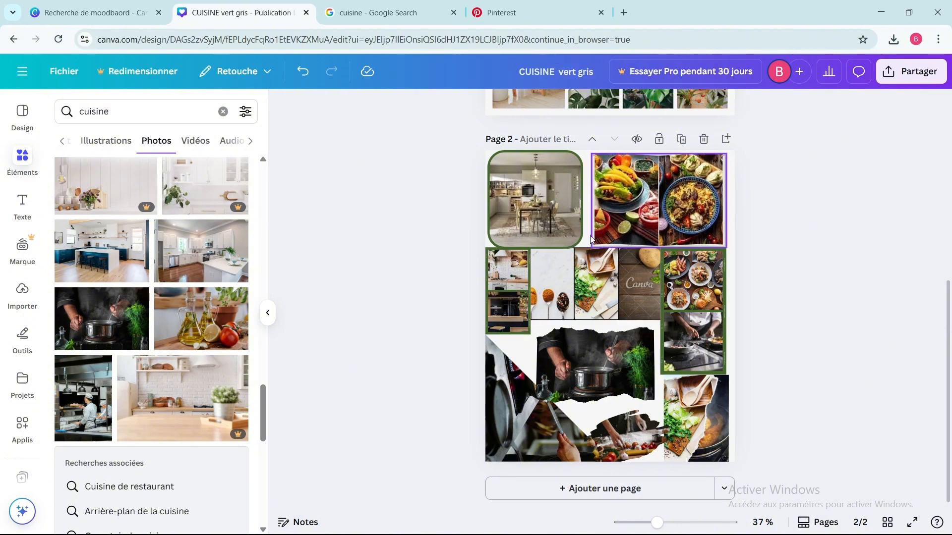
Step: Try to download only page 2 of the design as a PNG
left_click(903, 74)
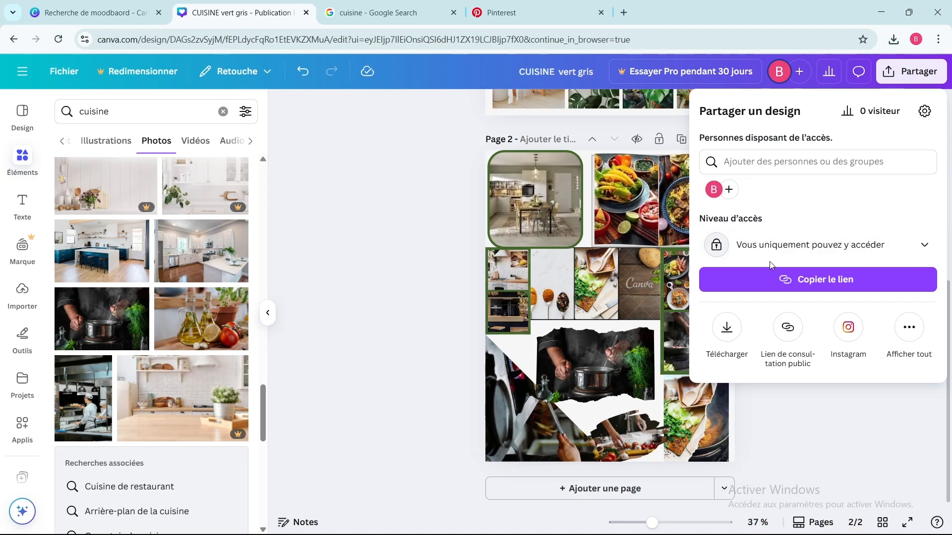
left_click(726, 327)
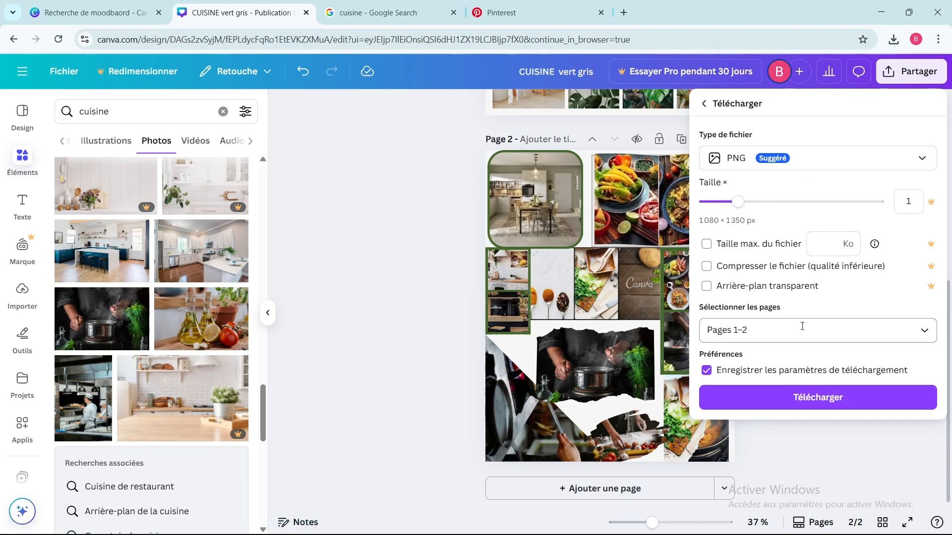
left_click(925, 335)
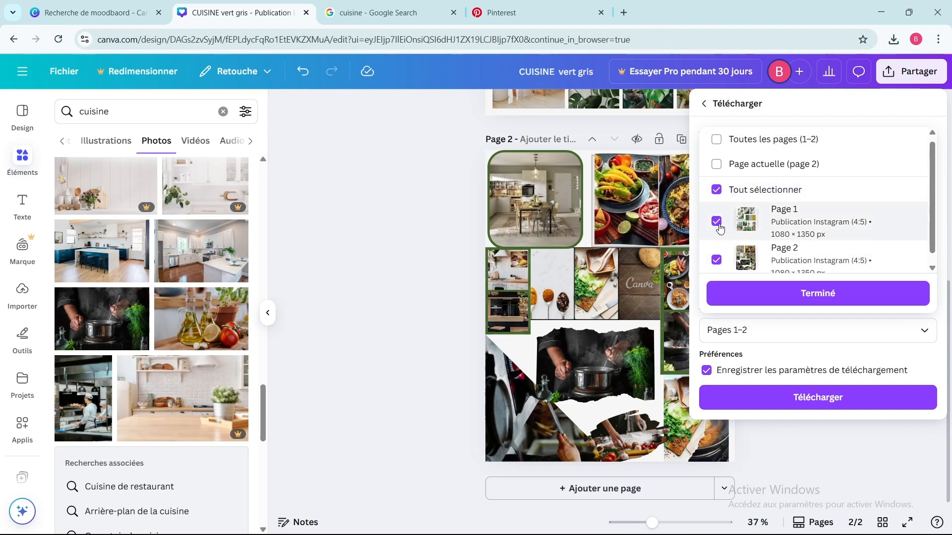
left_click(718, 229)
left_click(718, 255)
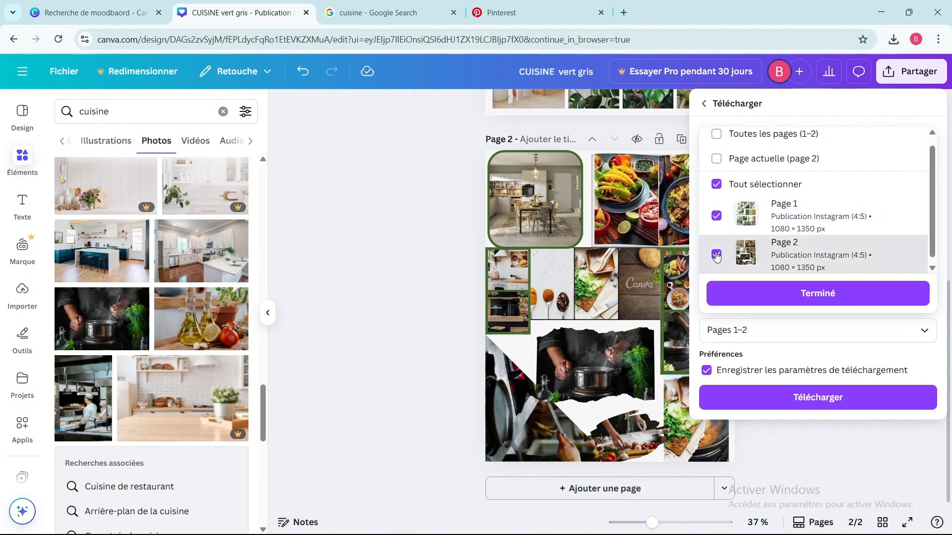
left_click(719, 256)
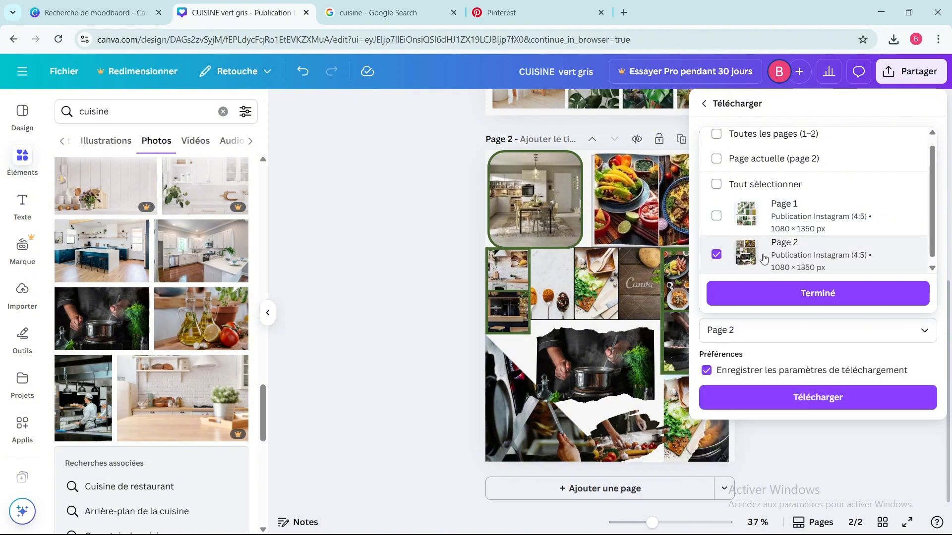
left_click(733, 296)
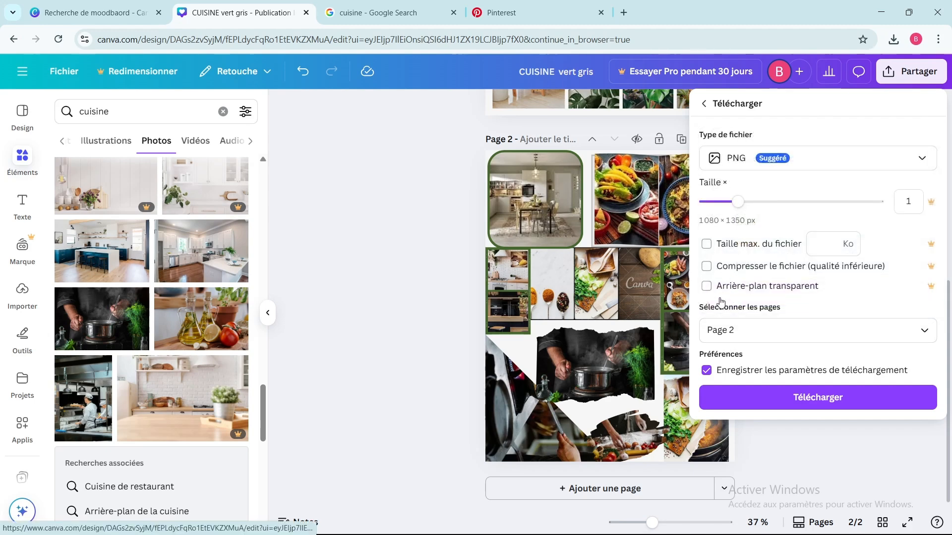
left_click(740, 398)
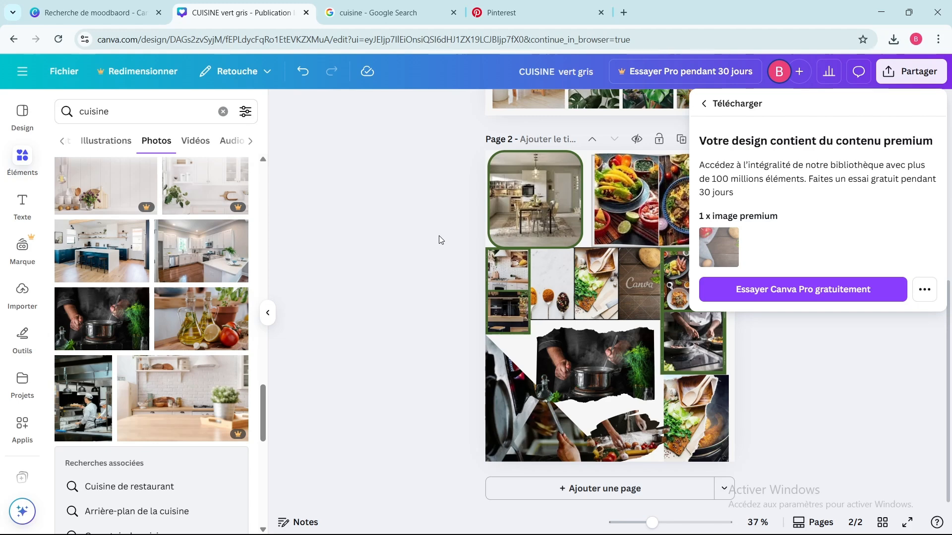
left_click(422, 214)
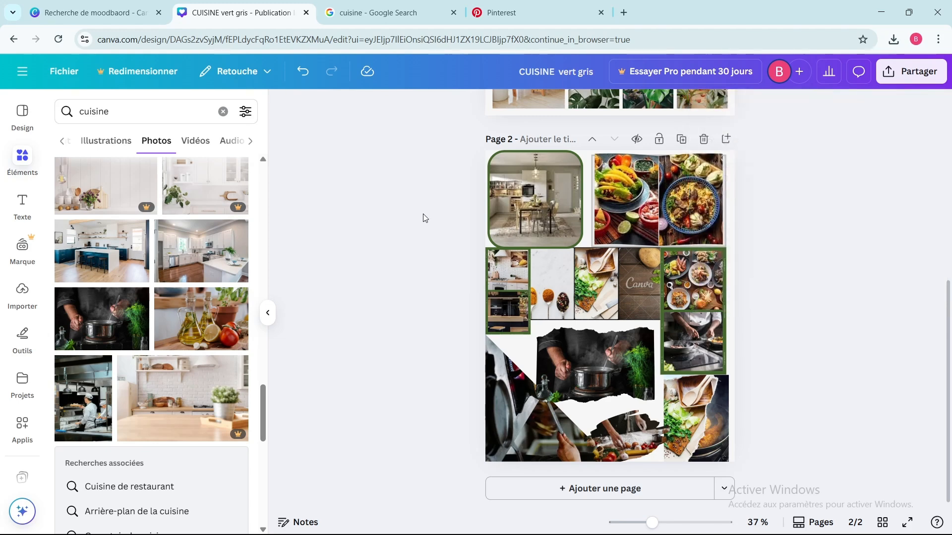